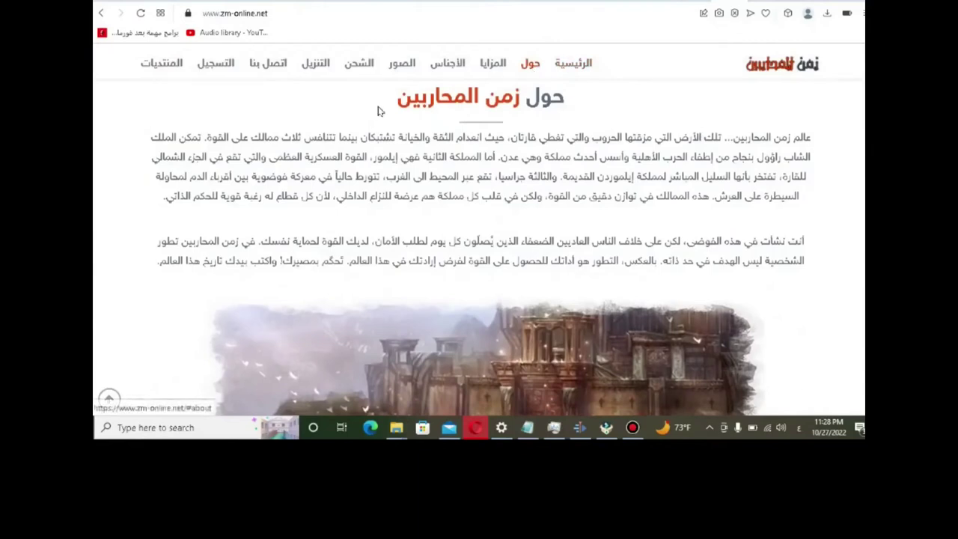
Go to the game site's download section and choose the full High Five version (كامل)
click(315, 68)
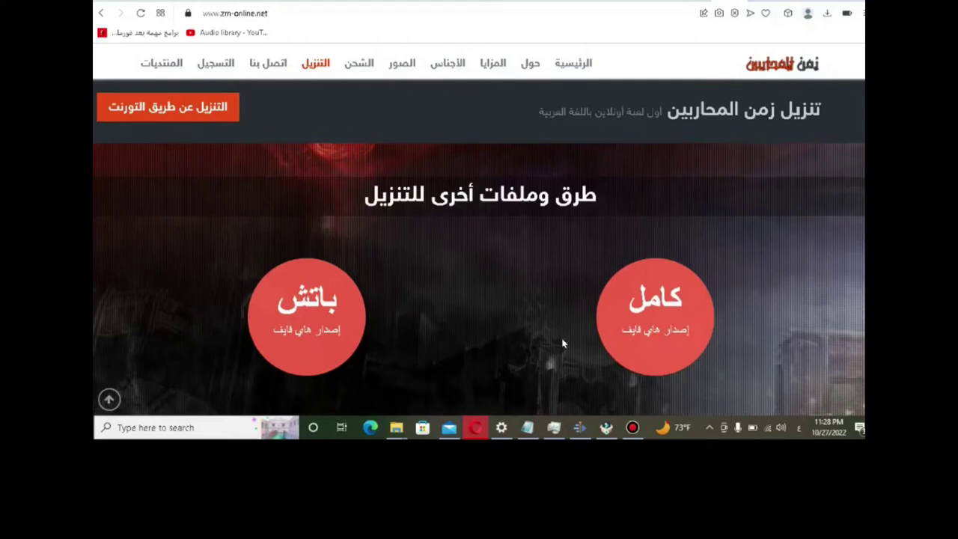
click(644, 320)
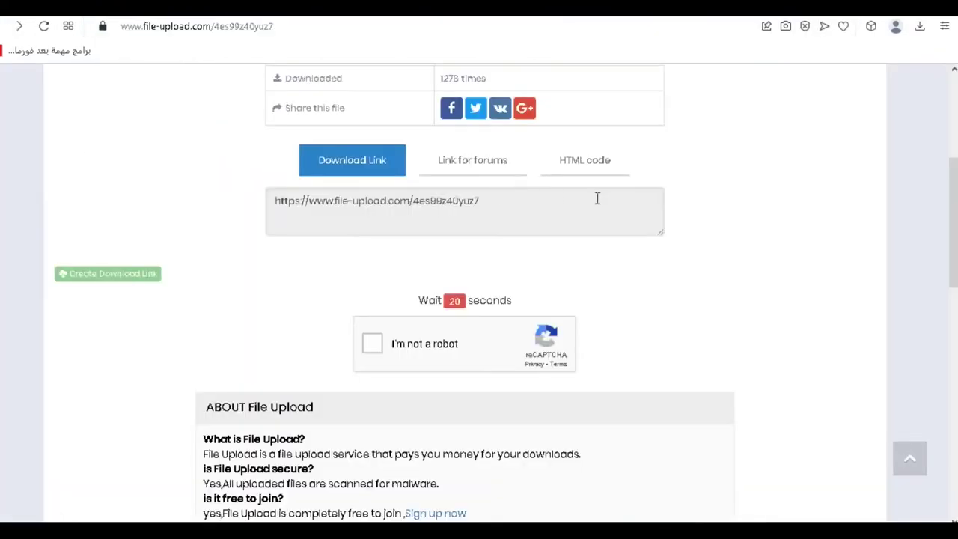
Complete the robot check, generate the download link and download 4es99z40yuz7.rar from File Upload
click(371, 342)
click(93, 283)
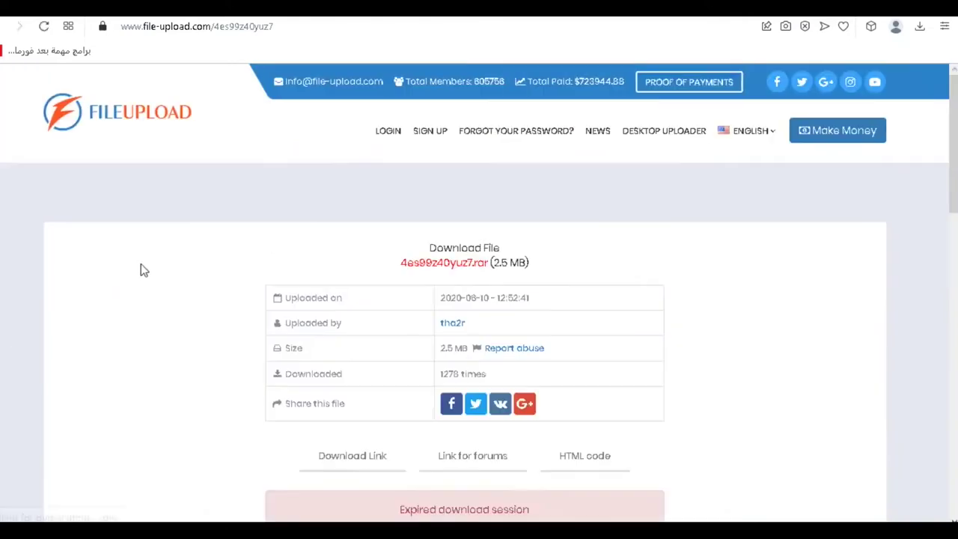
scroll(385, 248, down, 1)
scroll(418, 248, down, 1)
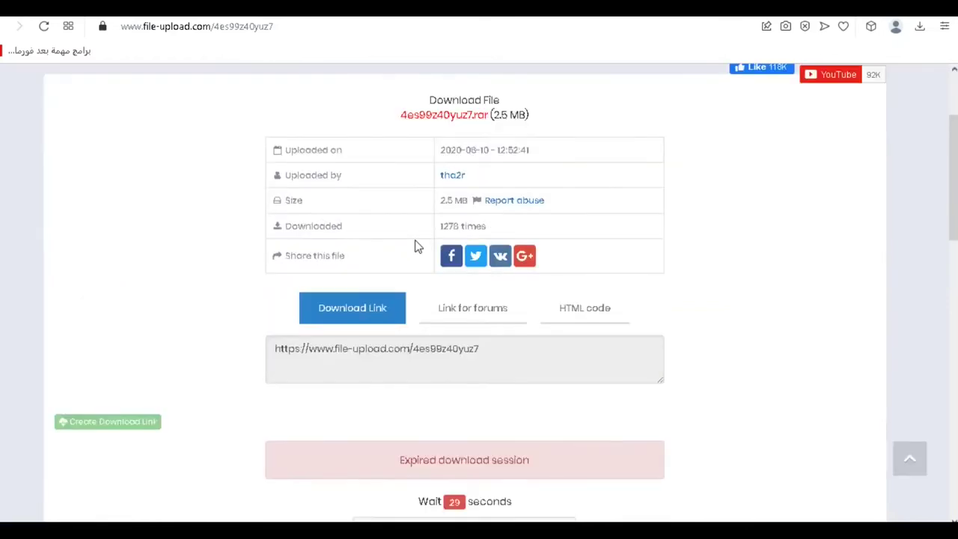
scroll(418, 248, down, 2)
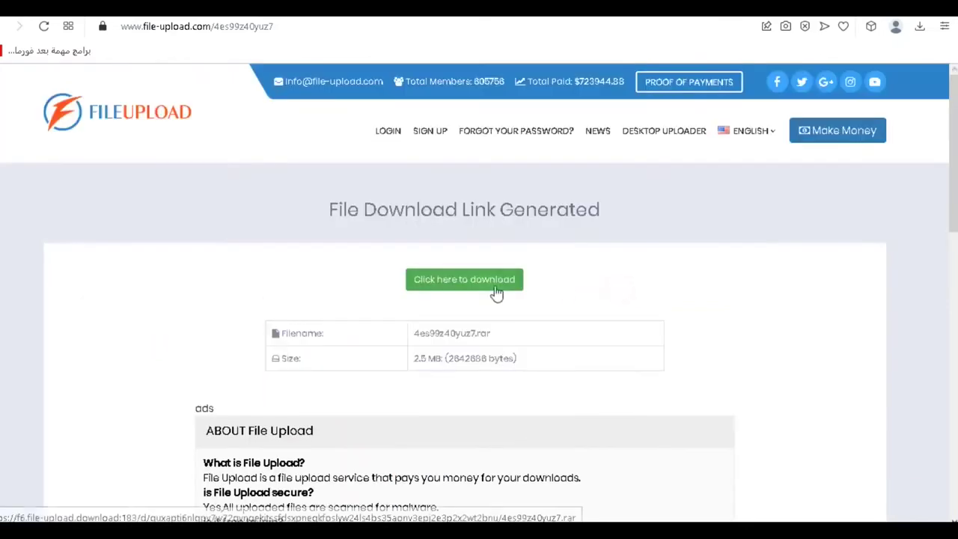
click(494, 280)
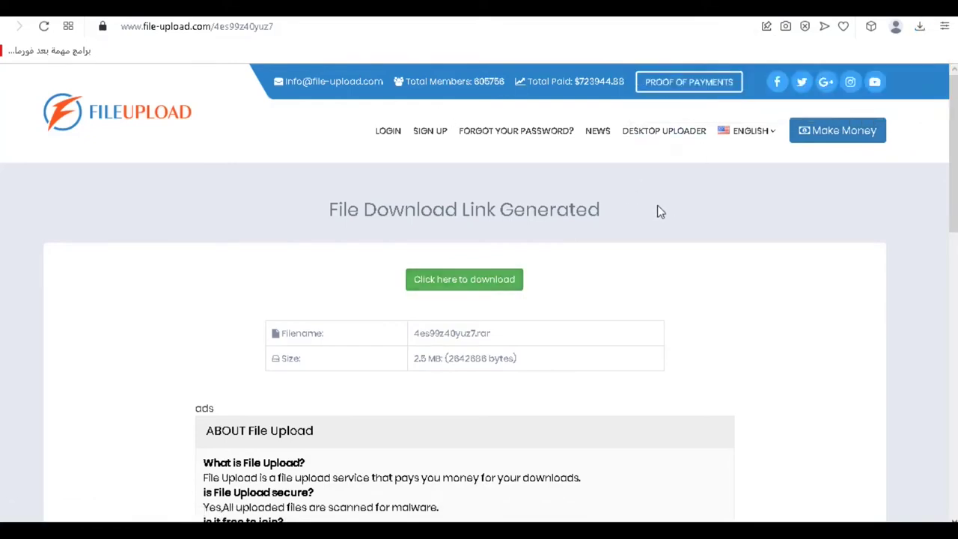
Extract 4es99z40yuz7.rar into the 4es99z40yuz7 folder on the Desktop, replacing all existing files
click(354, 137)
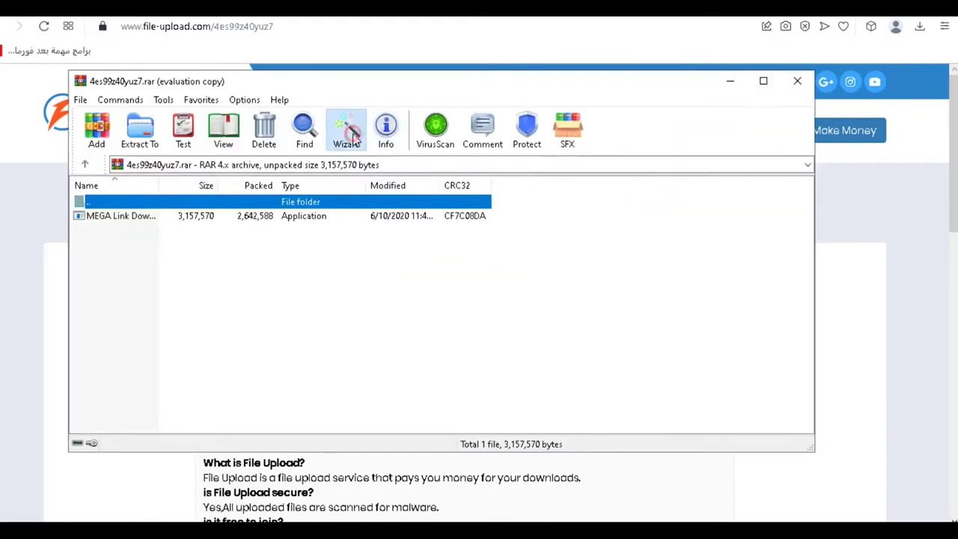
click(451, 370)
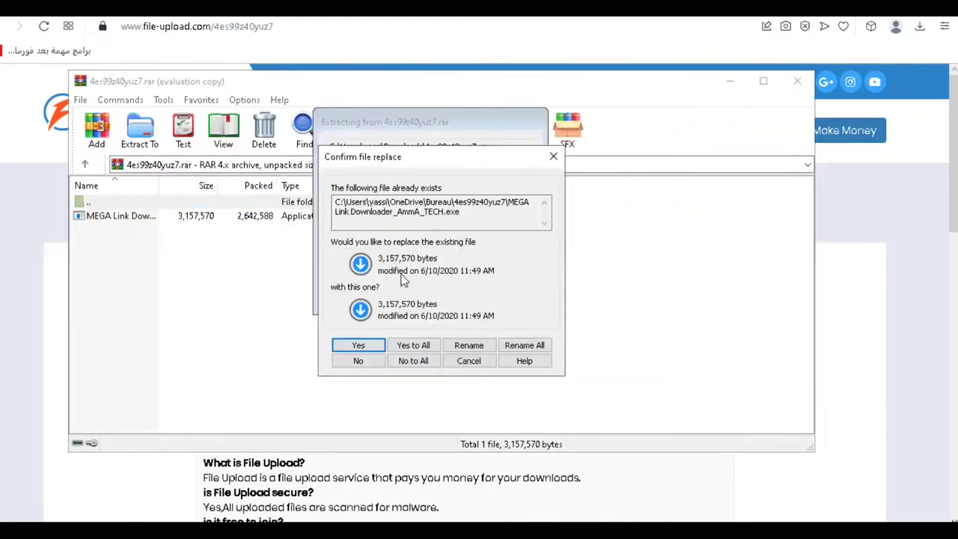
click(414, 345)
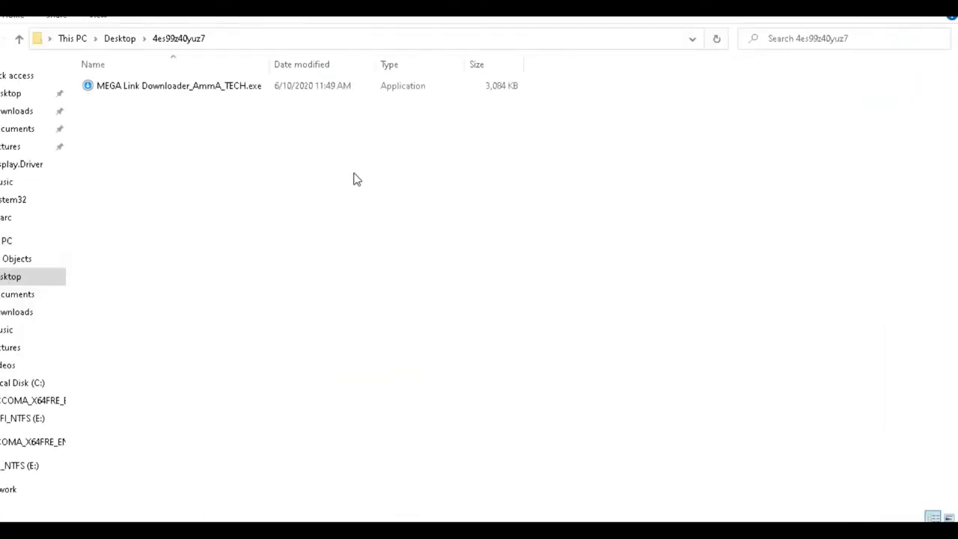
Run MEGA Link Downloader_AmmA_TECH.exe and install MEGA Link Downloader 2.9.2 with a desktop shortcut, launching it on completion
click(223, 88)
click(222, 88)
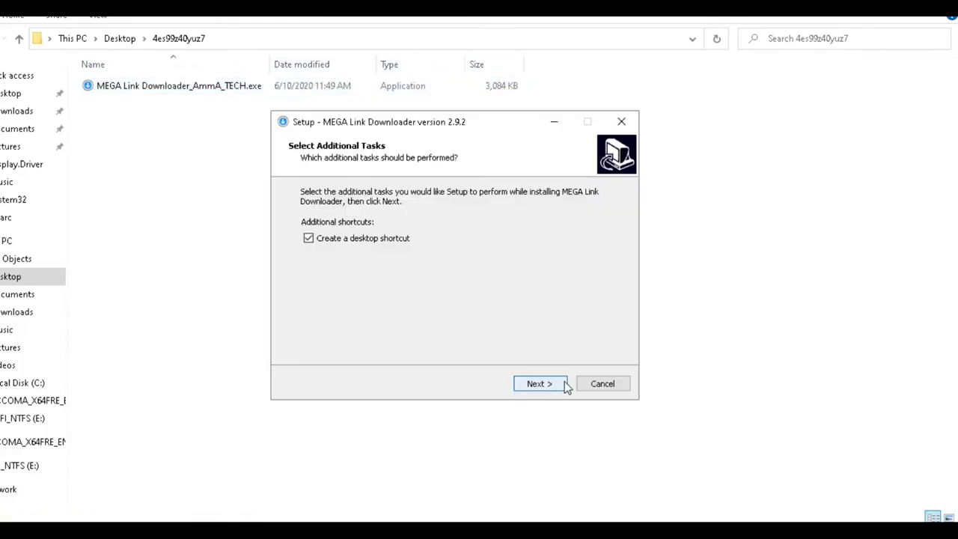
click(566, 386)
click(567, 386)
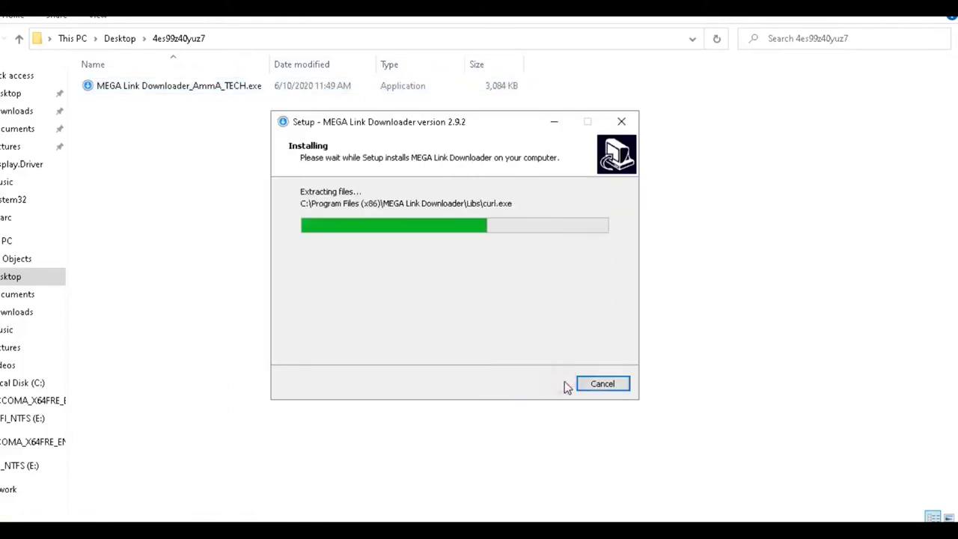
click(552, 389)
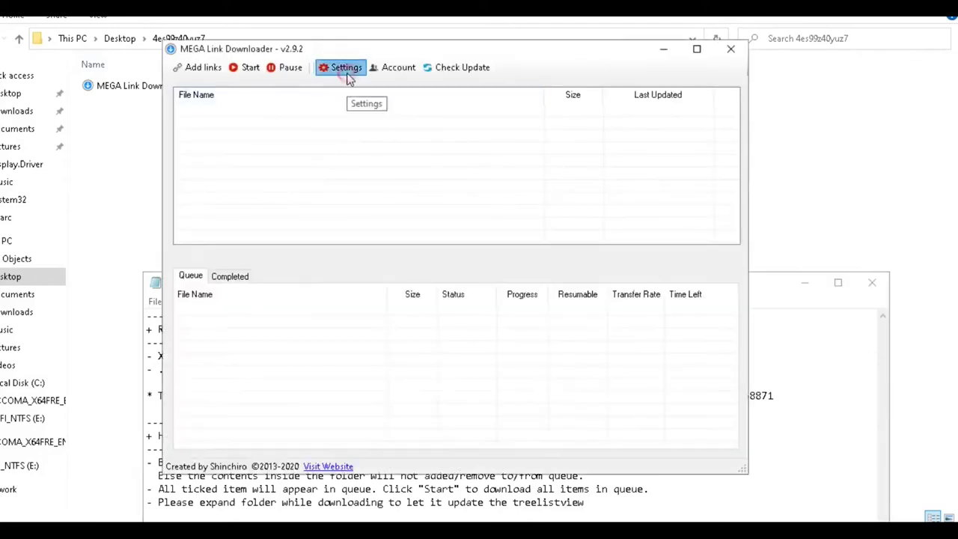
Set MEGA Link Downloader's download directory to the Downloads folder, keep 8 simultaneous downloads and 32 connections, and save the settings
click(348, 79)
click(551, 128)
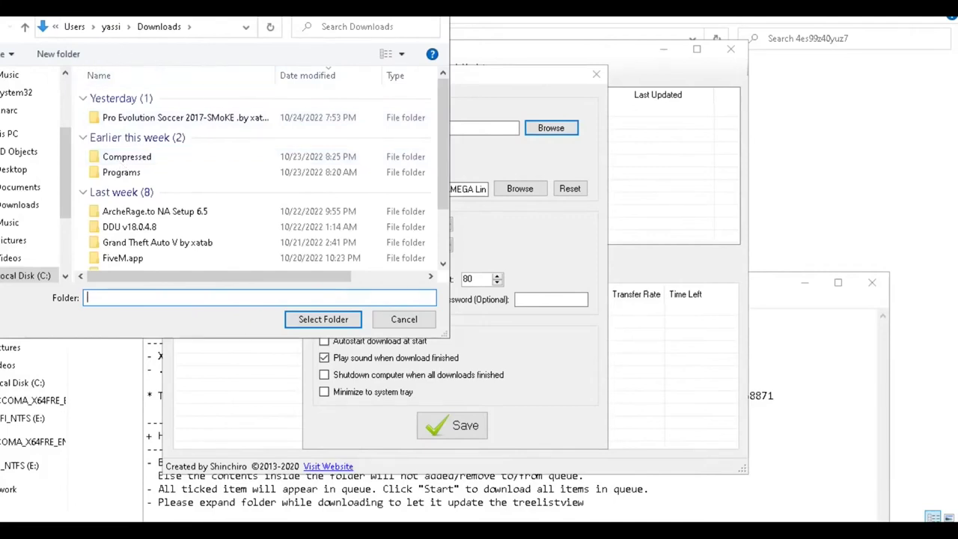
drag(187, 7, 228, 17)
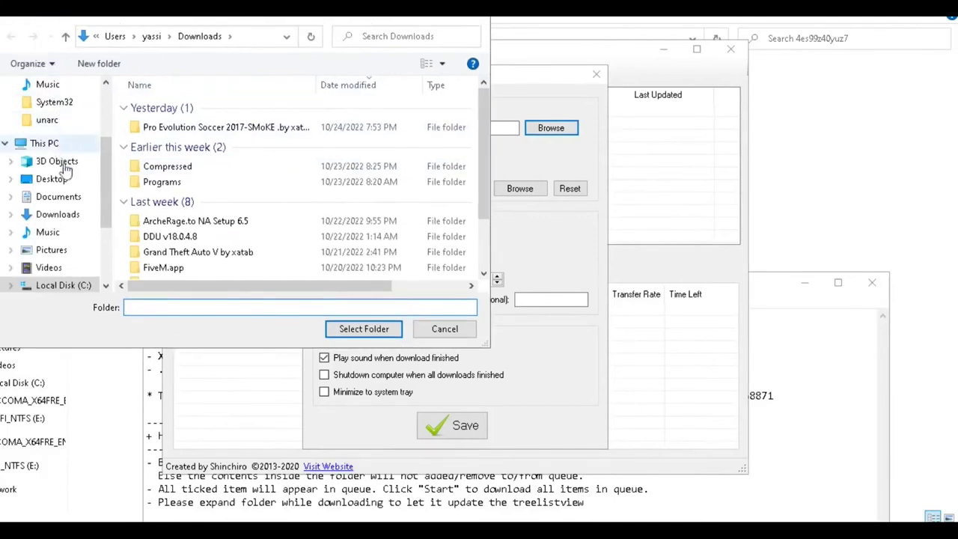
click(75, 216)
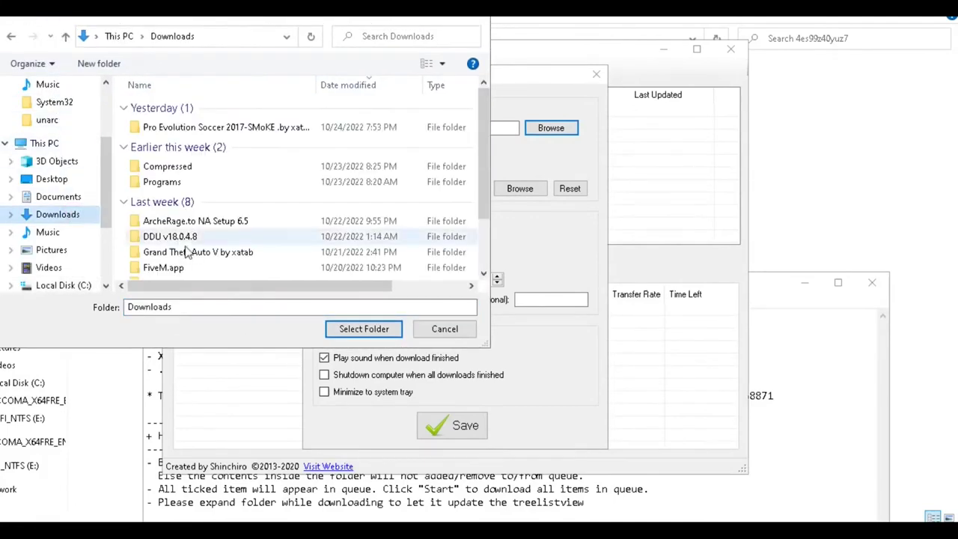
click(382, 336)
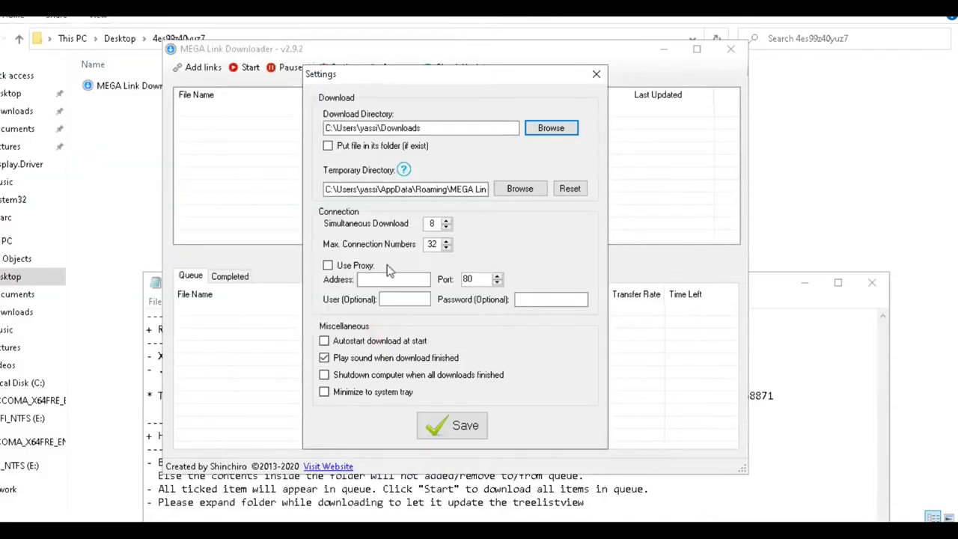
double_click(432, 224)
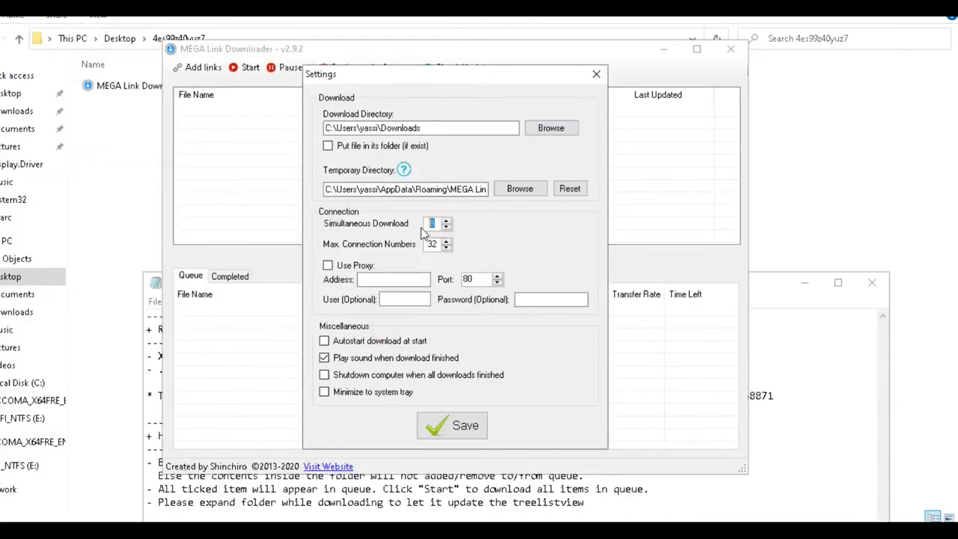
double_click(439, 244)
click(468, 426)
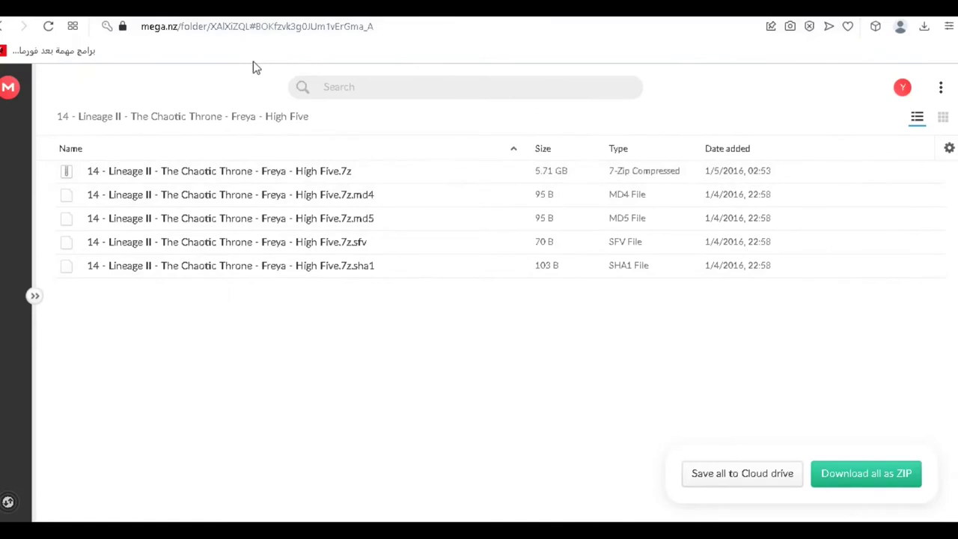
Copy the address of the MEGA folder with the Lineage II High Five files, dismiss the link prompt and switch to MEGA Link Downloader
click(242, 31)
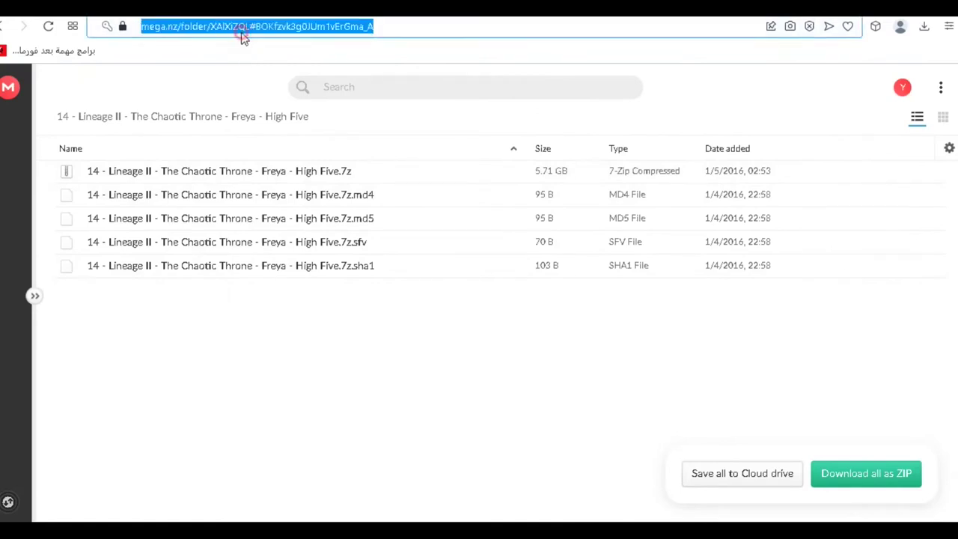
right_click(245, 32)
click(278, 82)
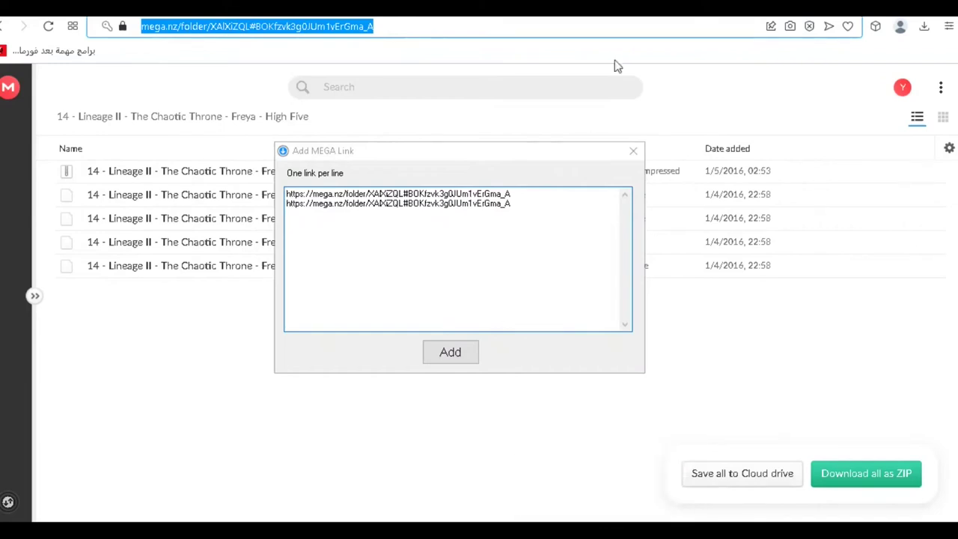
click(633, 150)
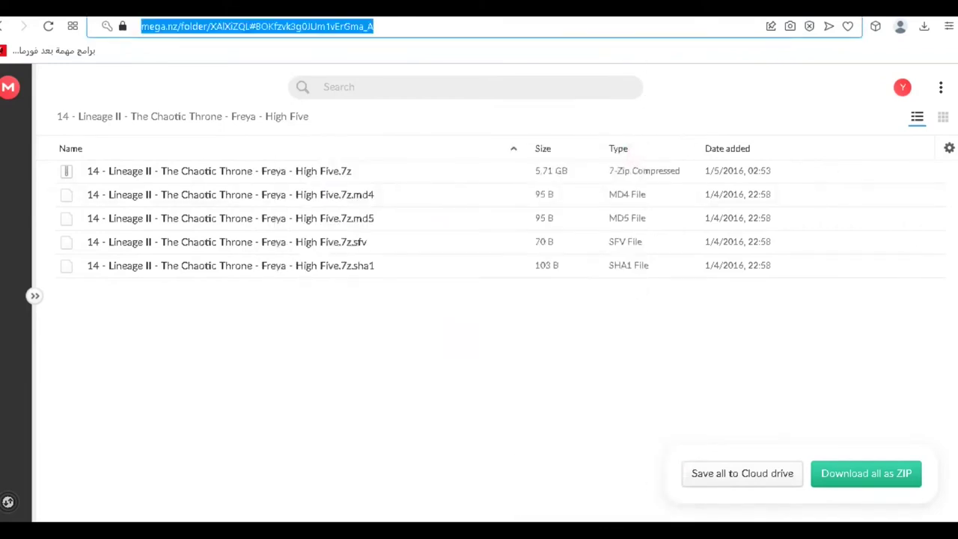
key(alt+Tab)
Add the copied MEGA folder link to MEGA Link Downloader
click(200, 67)
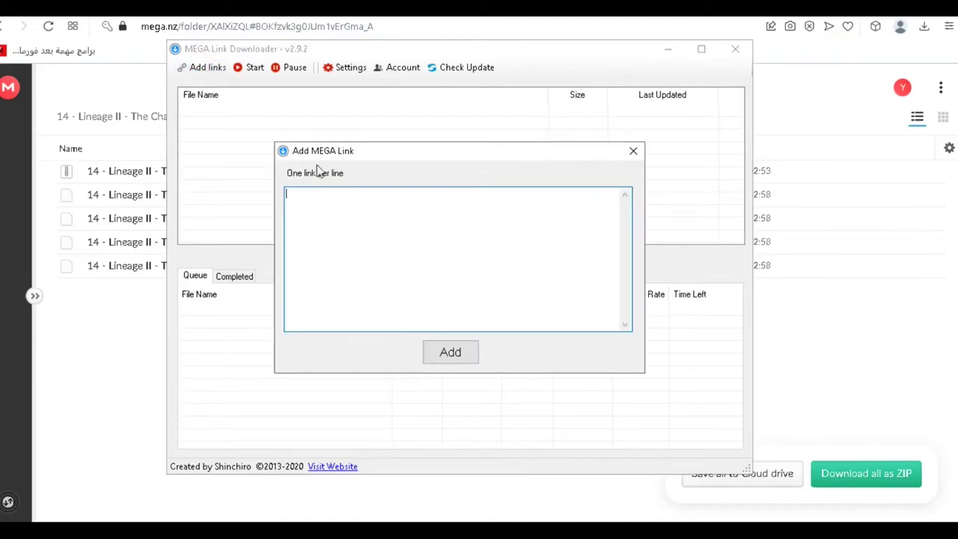
click(442, 362)
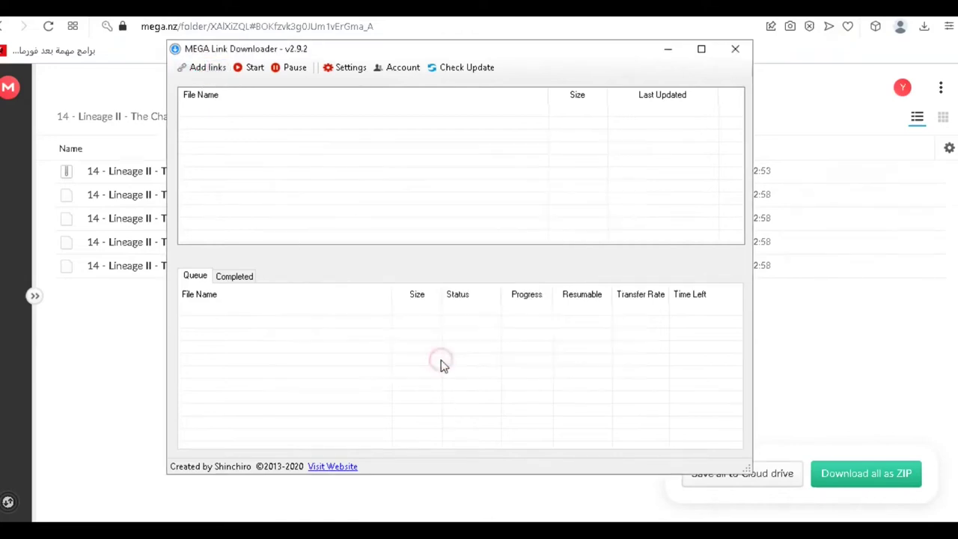
click(216, 67)
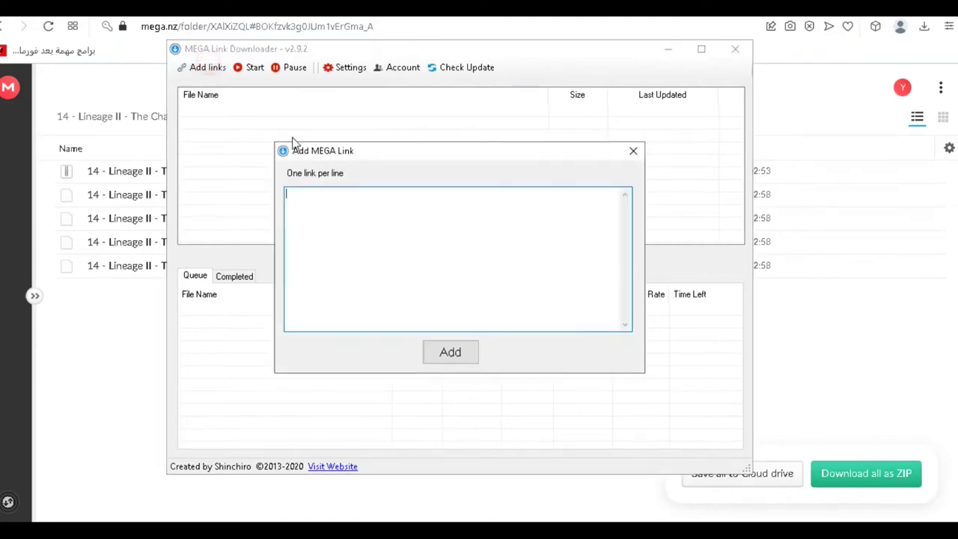
right_click(323, 194)
click(367, 261)
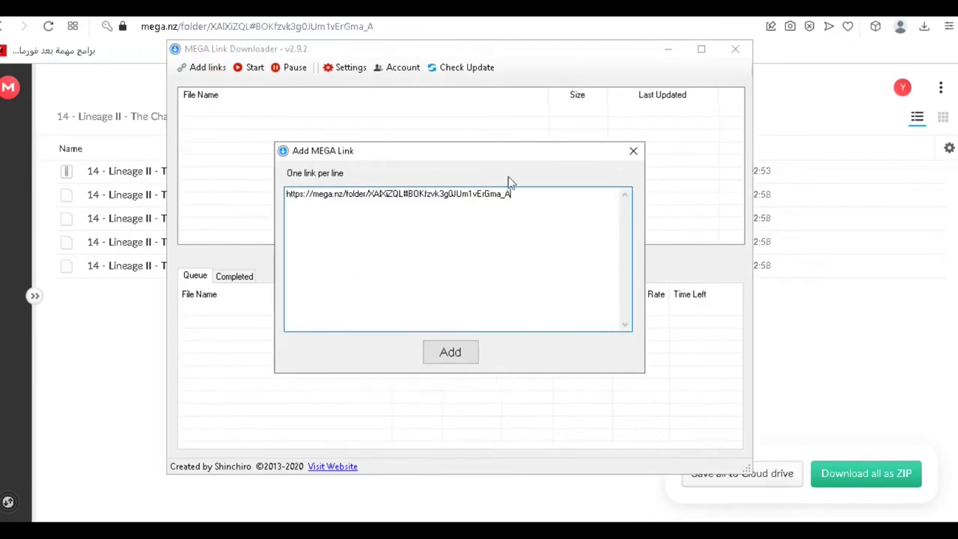
click(456, 352)
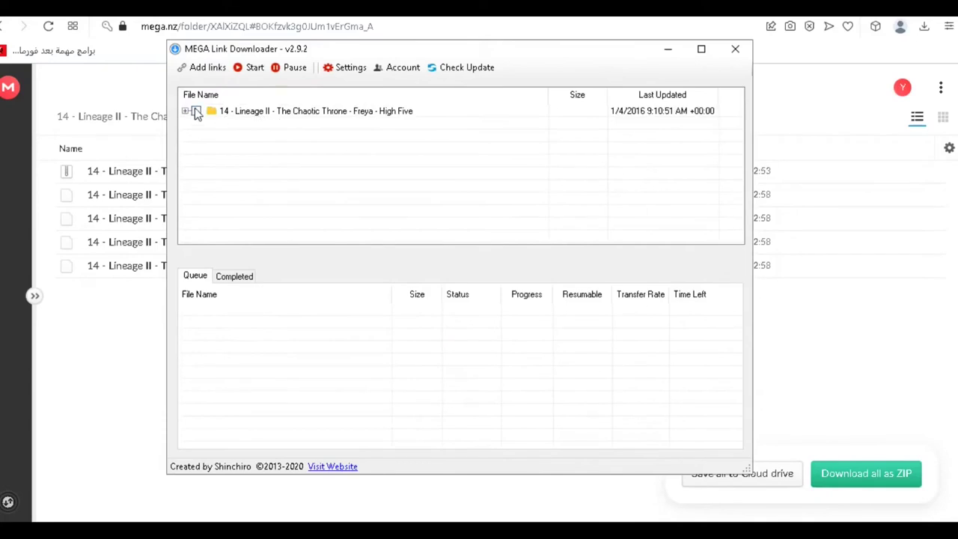
Queue the entire Lineage II - The Chaotic Throne - Freya - High Five folder and start its download
click(195, 111)
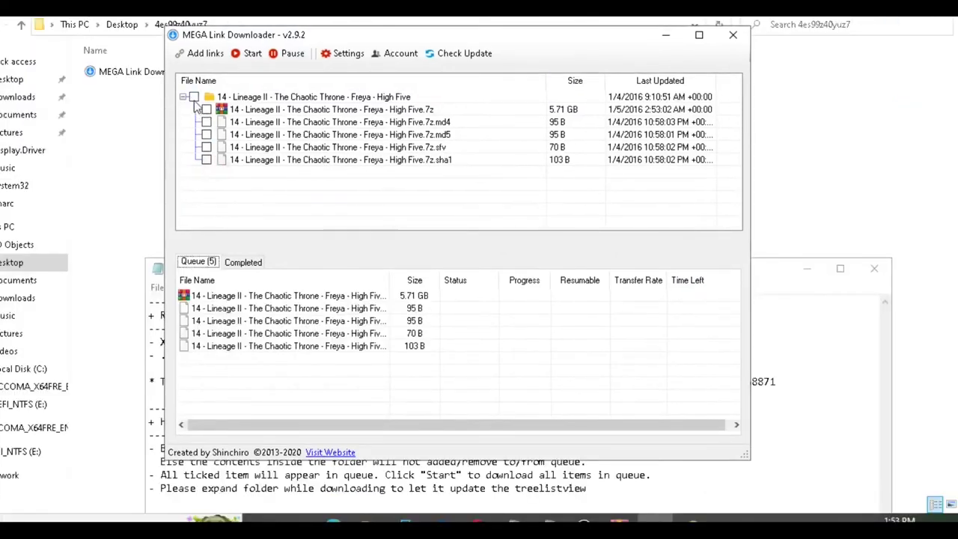
click(253, 53)
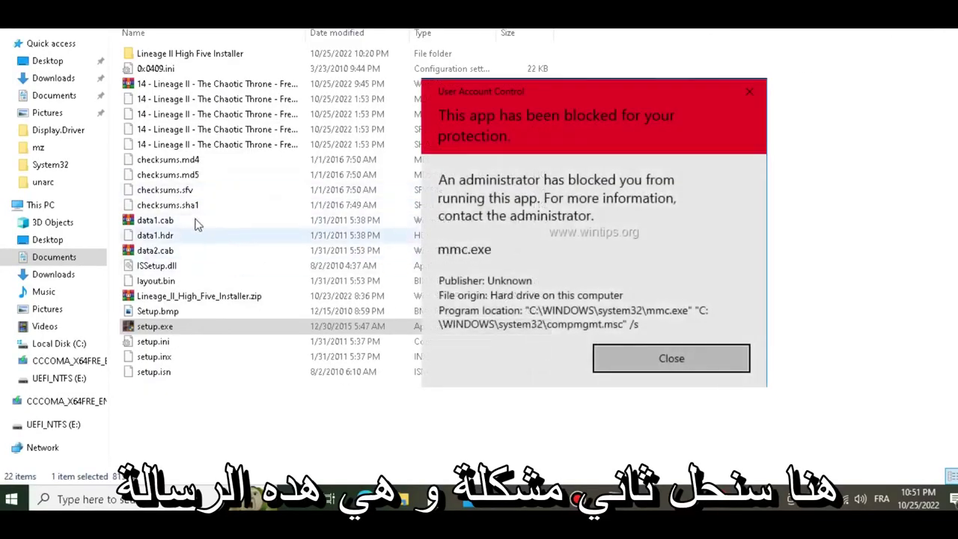
Try to run setup.exe from the mz folder in Documents
click(158, 327)
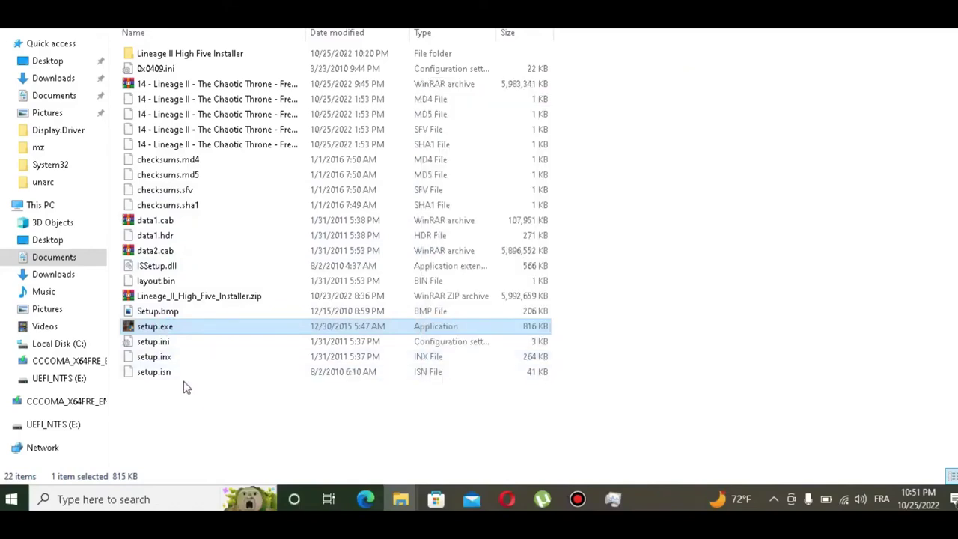
double_click(179, 327)
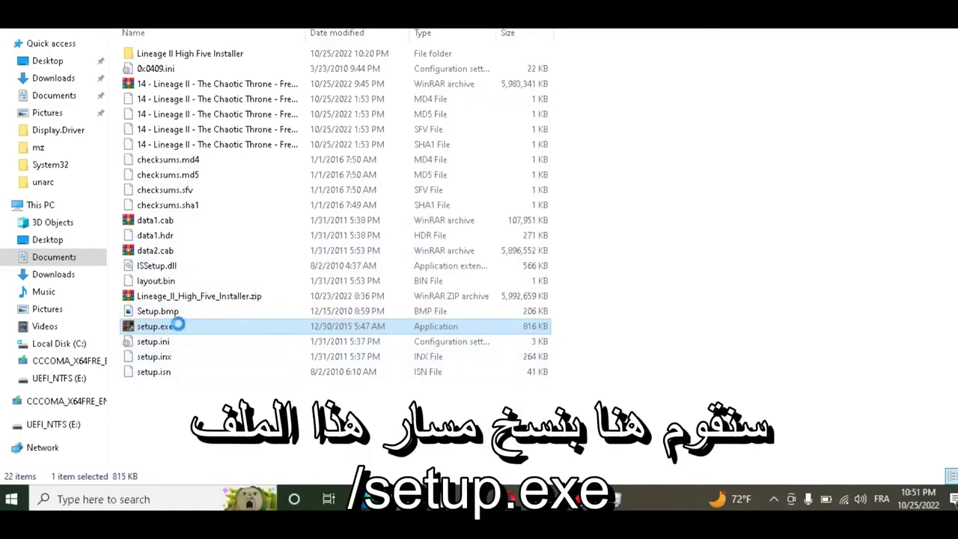
Copy the folder location of setup.exe from its file properties and close the properties
right_click(182, 328)
click(255, 473)
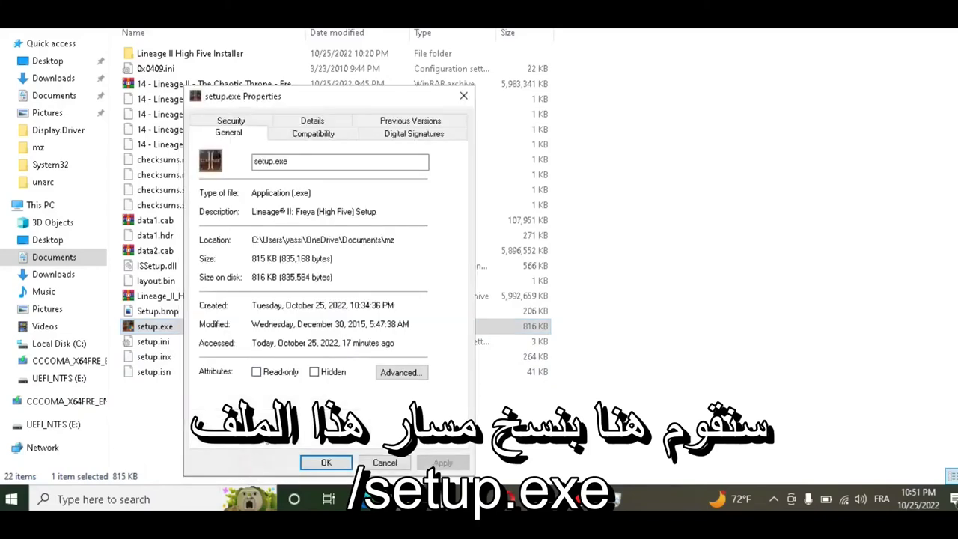
click(334, 238)
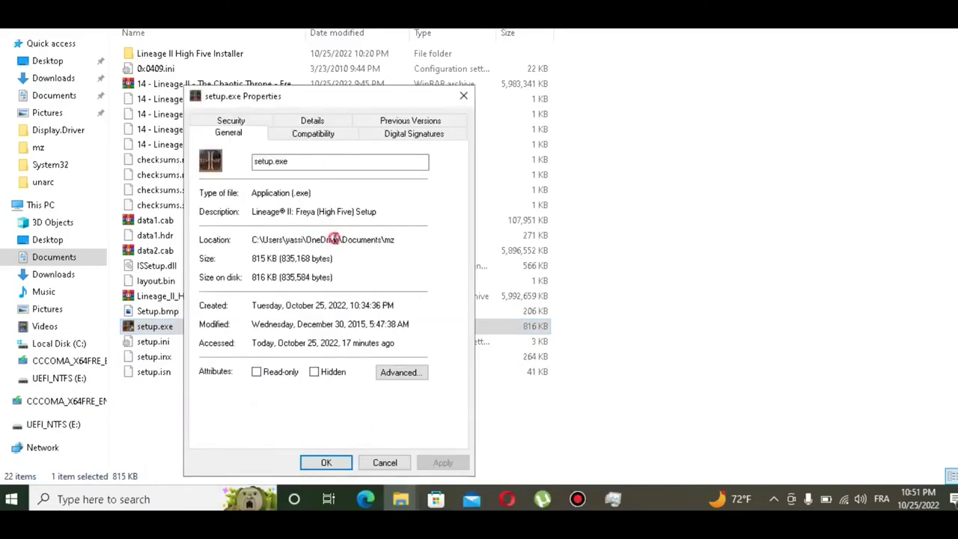
drag(402, 238, 234, 242)
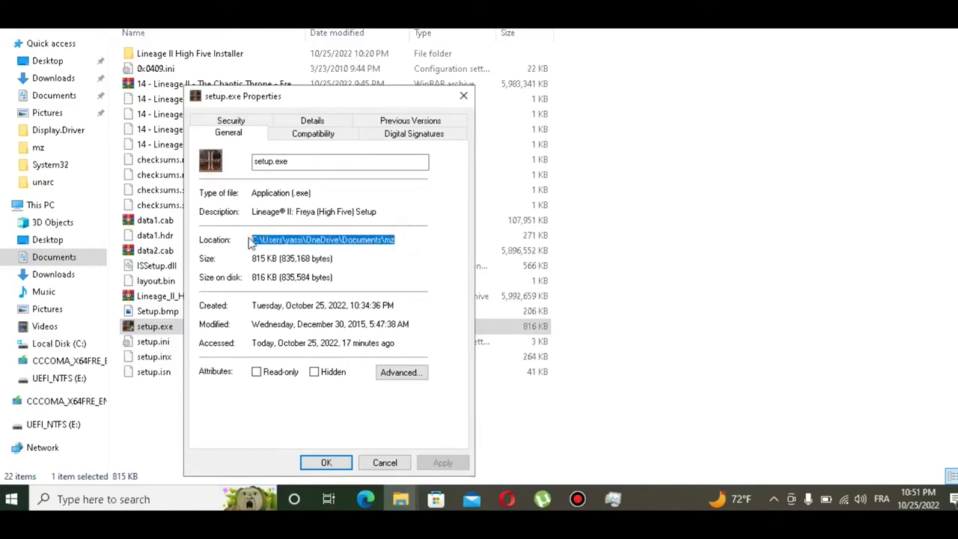
right_click(257, 238)
click(339, 282)
click(463, 96)
Find and open Task Manager, and begin creating a new task
click(58, 500)
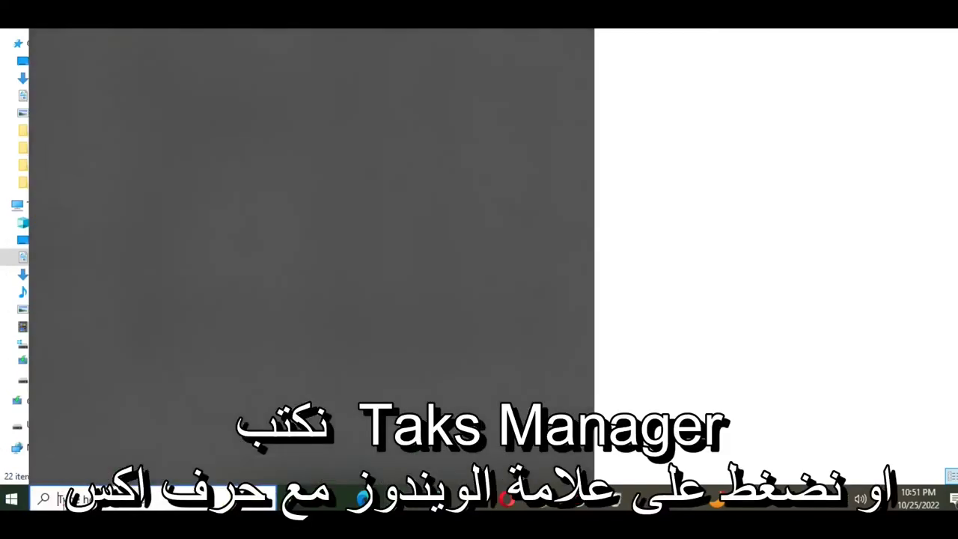
text(TASK)
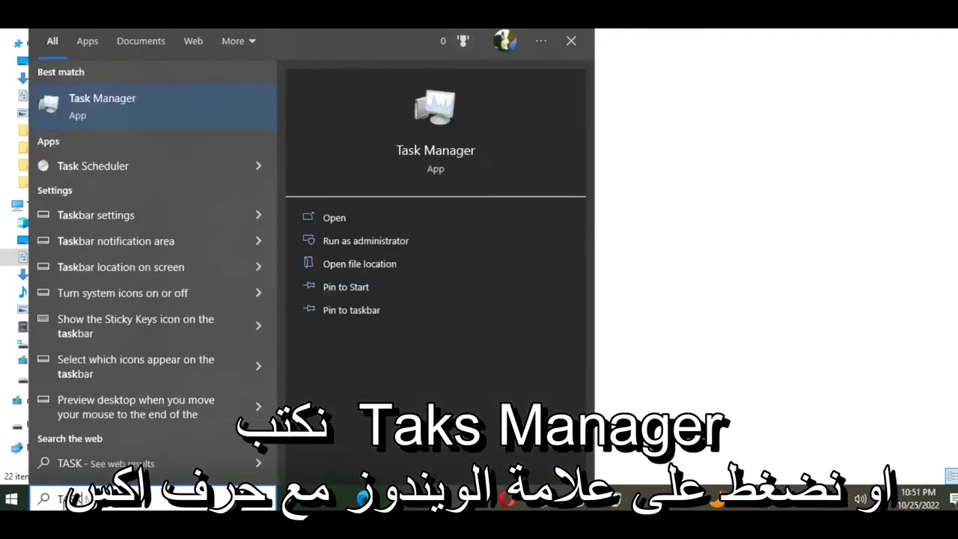
click(203, 120)
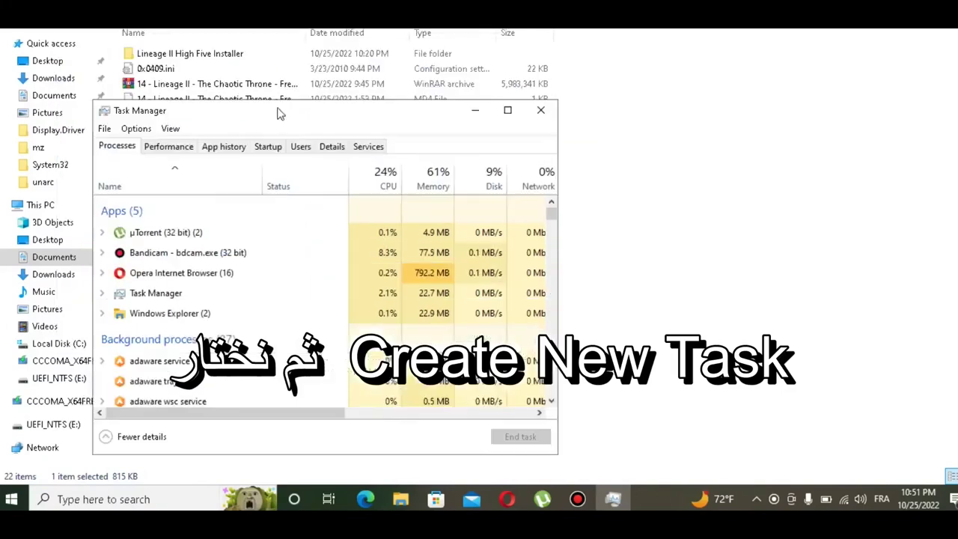
click(103, 129)
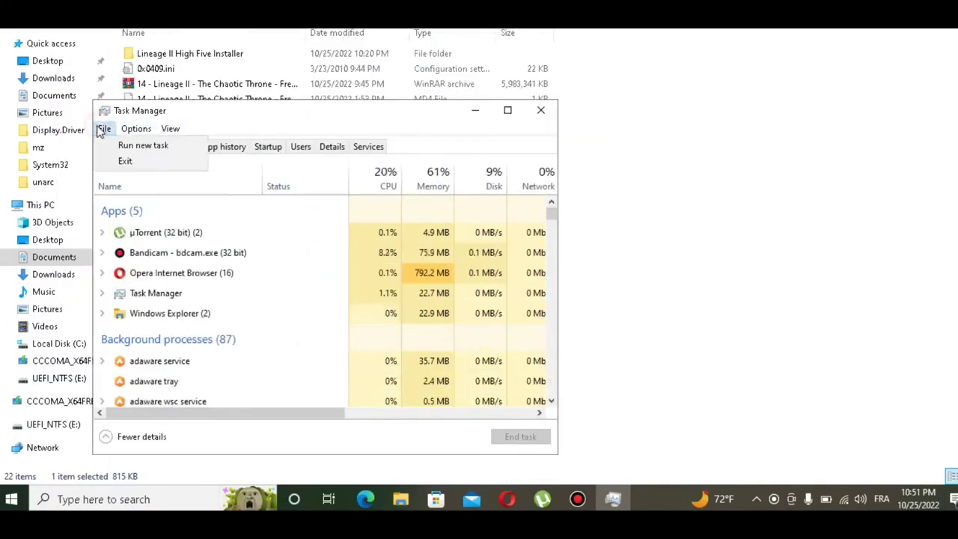
click(138, 146)
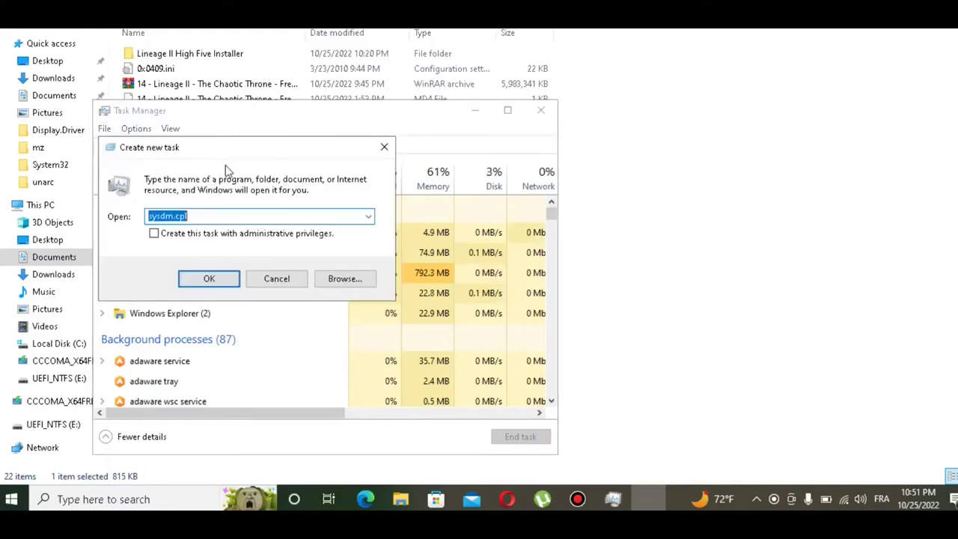
Replace the new task's command with the copied mz folder path, try to run it, and dismiss the error
key(BackSpace)
right_click(207, 218)
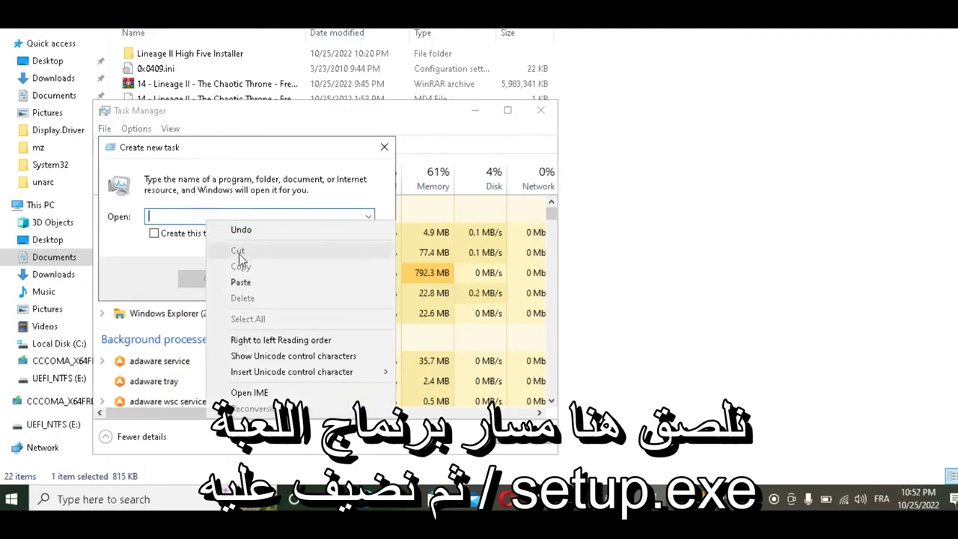
click(252, 282)
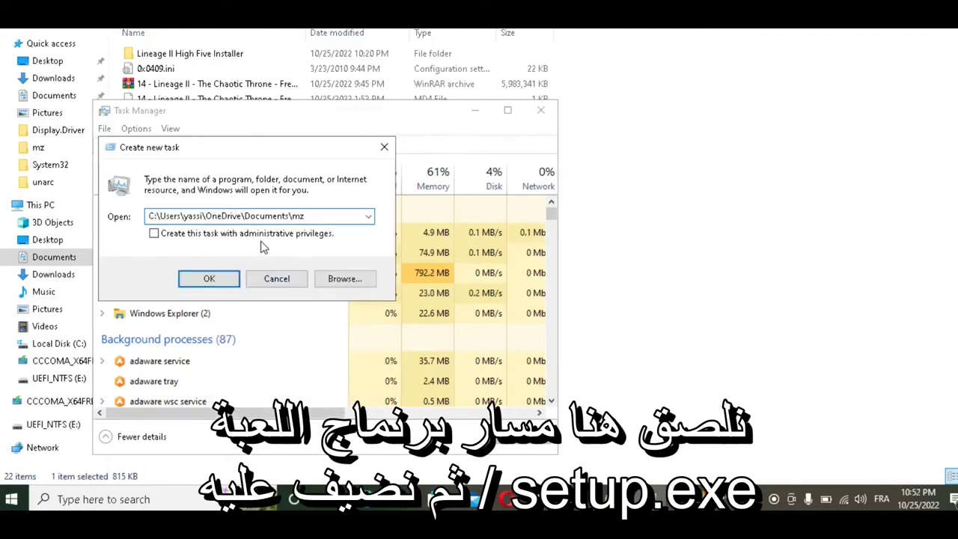
key(Return)
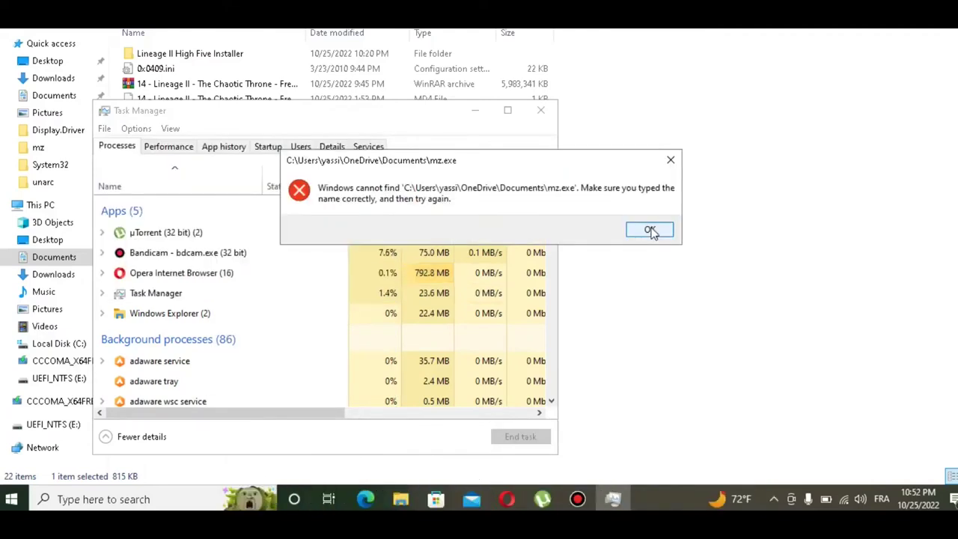
click(650, 230)
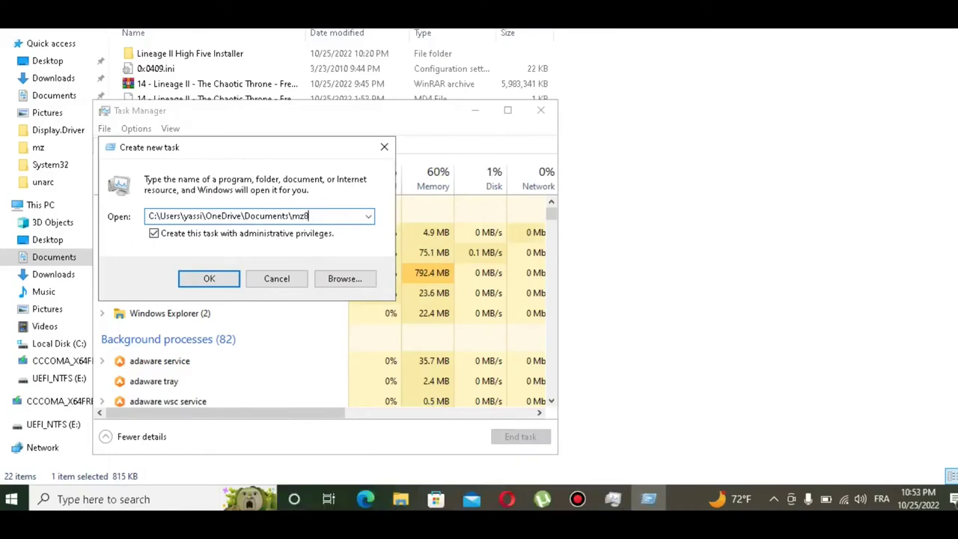
Correct the folder path in the new task so that it ends with a backslash after mz
right_click(291, 216)
click(344, 265)
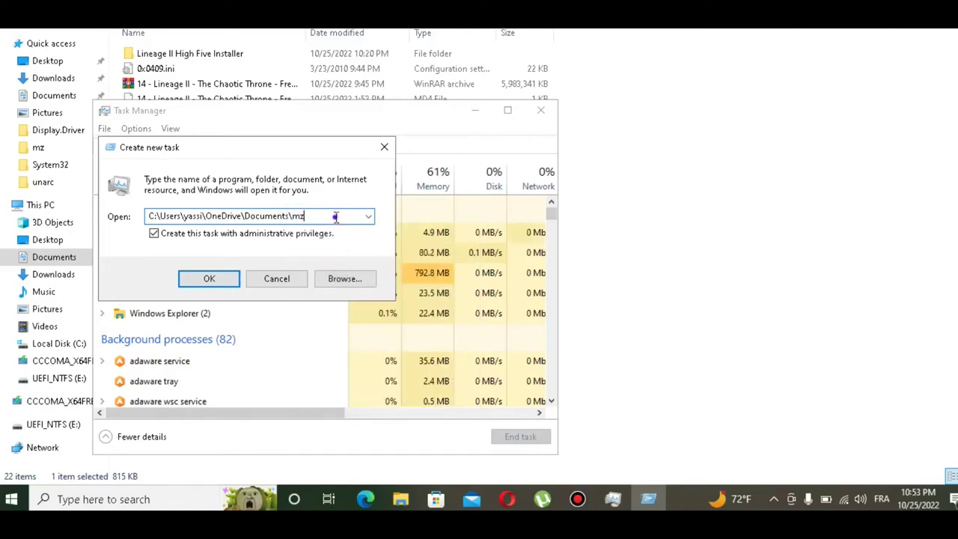
right_click(336, 215)
click(371, 281)
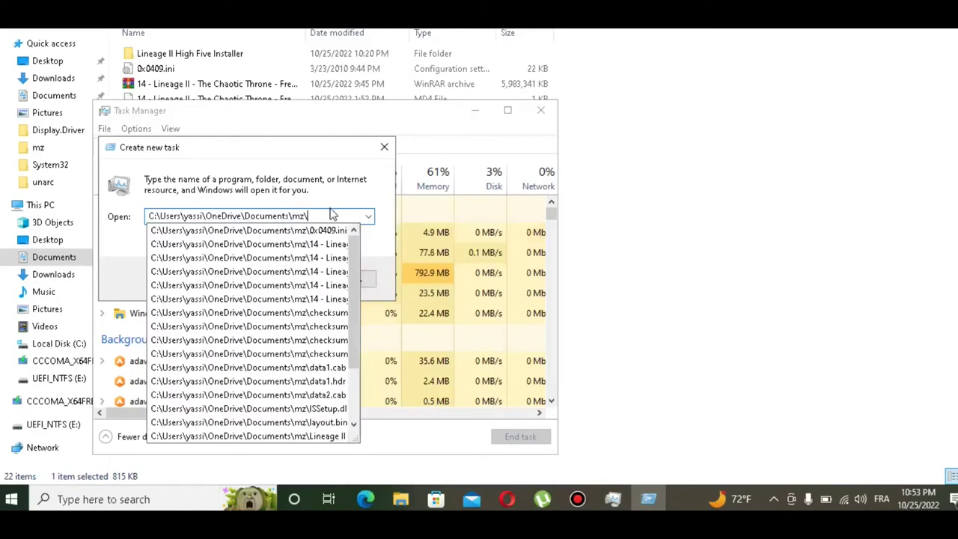
Copy the full file name of setup.exe in the mz folder, including its extension
click(588, 120)
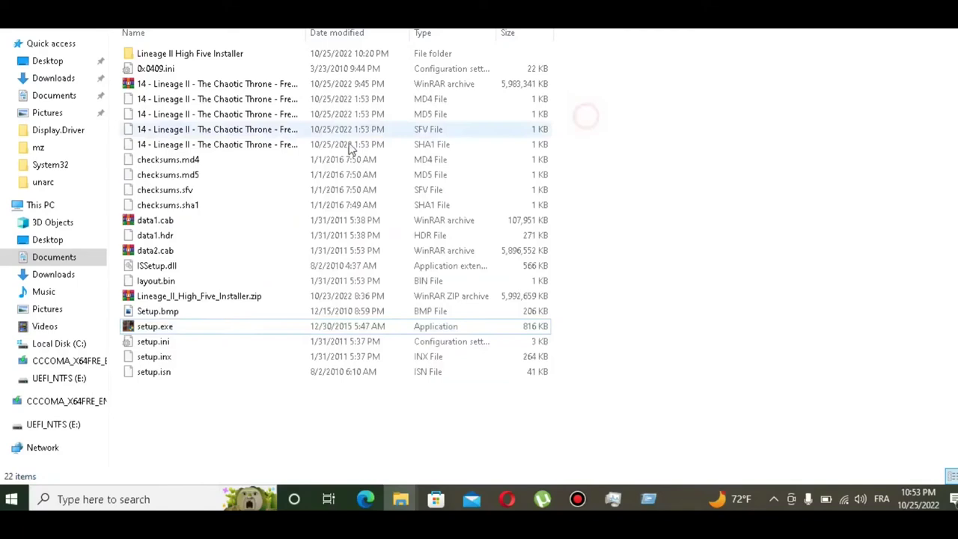
double_click(168, 327)
right_click(177, 328)
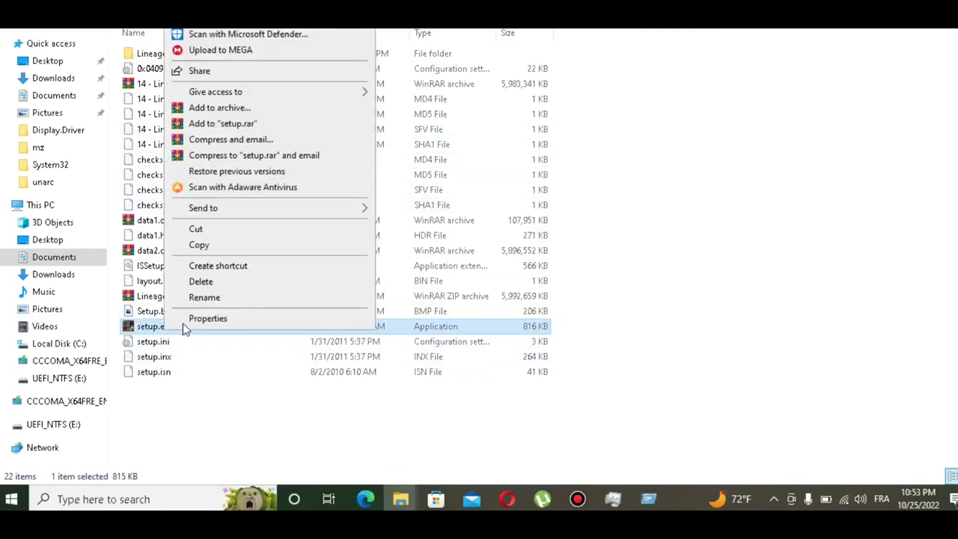
click(193, 296)
key(ctrl+a)
right_click(151, 325)
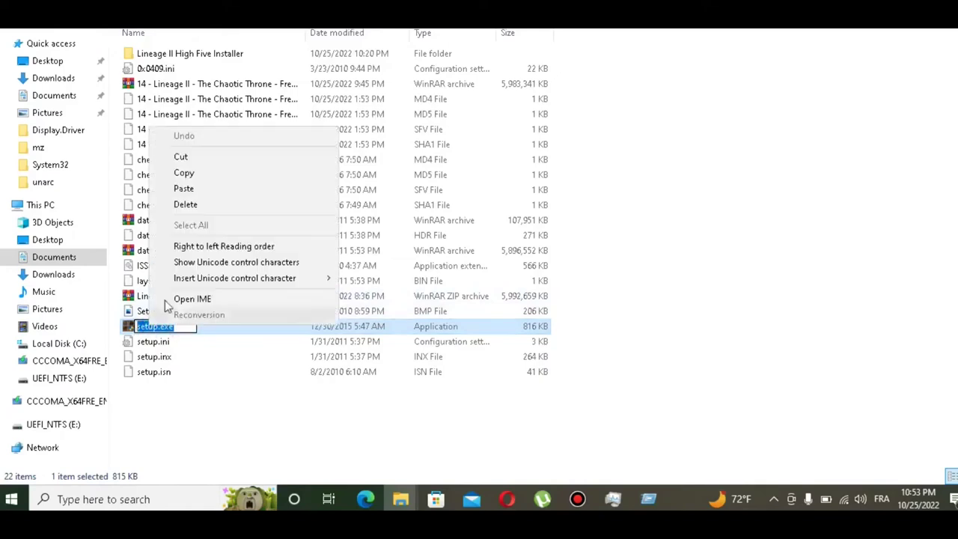
click(208, 180)
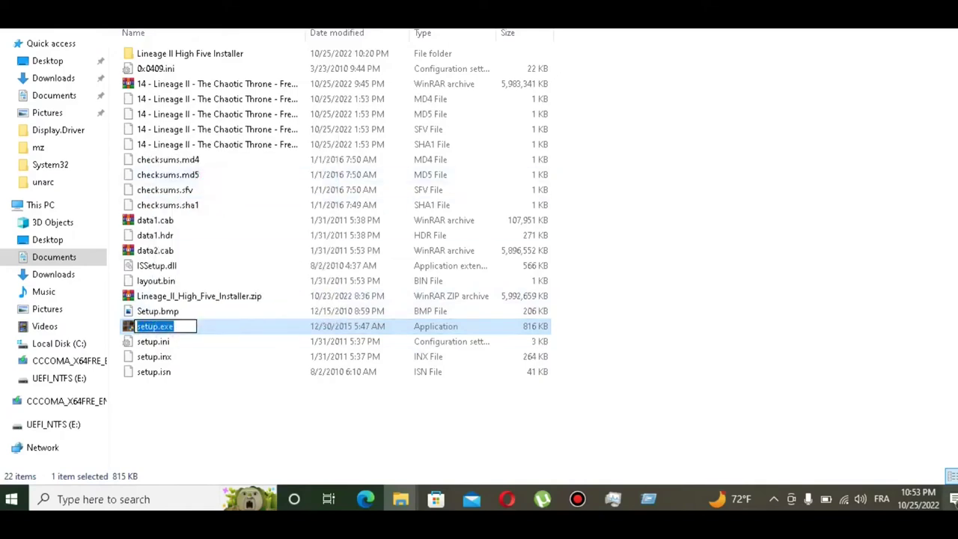
Append the copied name setup.exe to the mz folder path in the new task and run it with administrative privileges
click(648, 499)
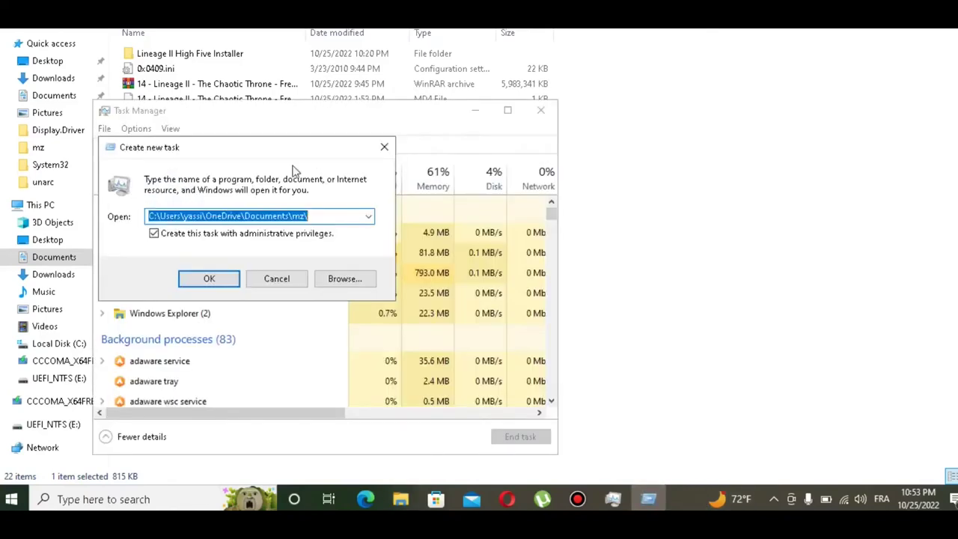
click(330, 217)
right_click(330, 217)
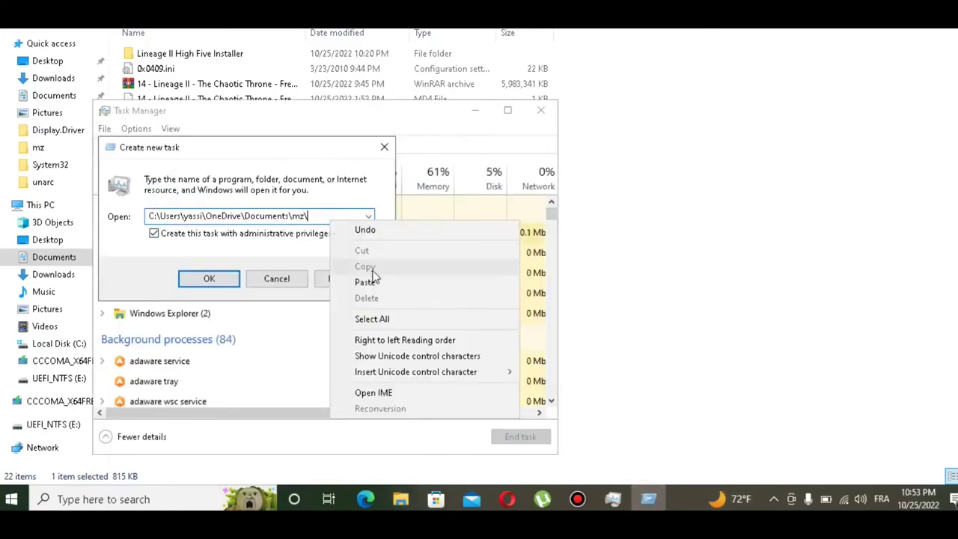
click(359, 280)
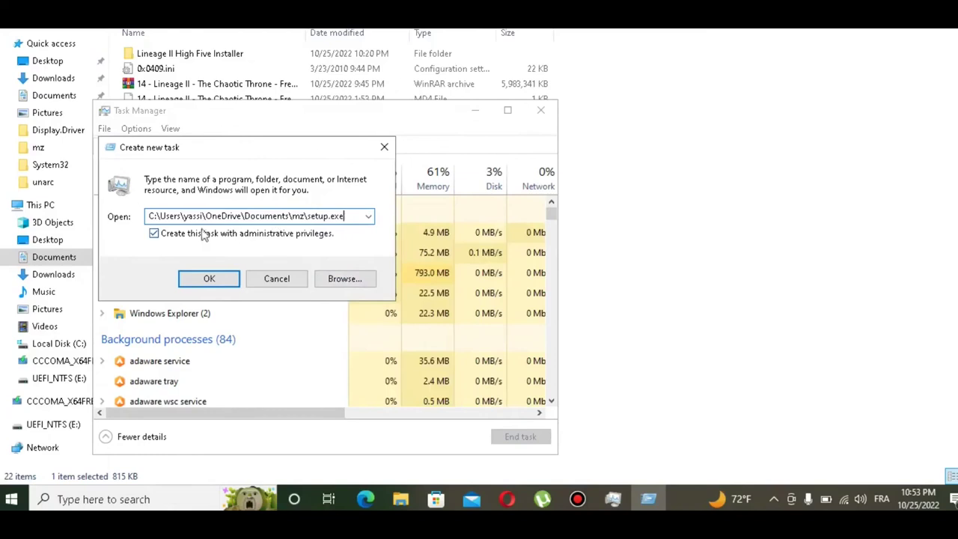
click(218, 283)
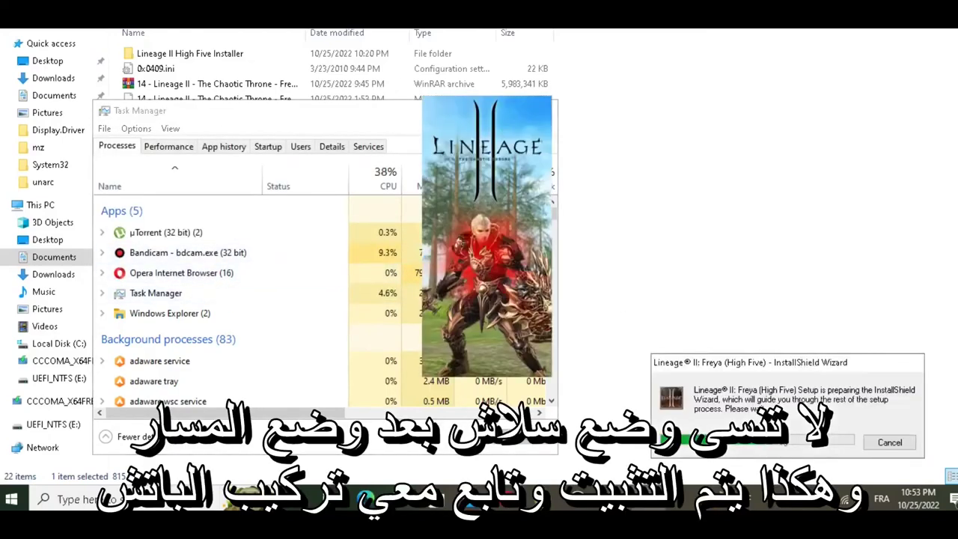
Minimize Task Manager and install Lineage II: Freya (High Five) with the Complete setup type, accepting the license agreements
click(383, 109)
click(474, 111)
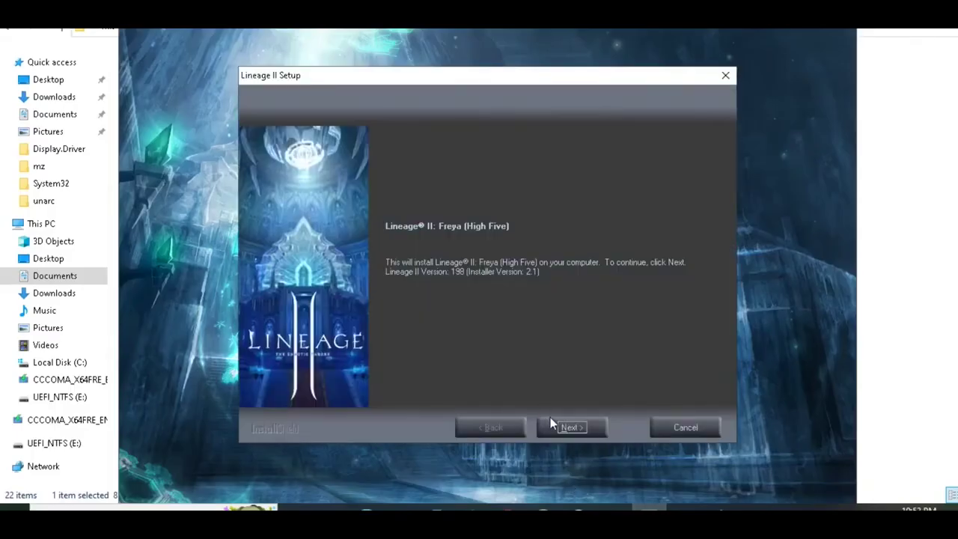
click(569, 428)
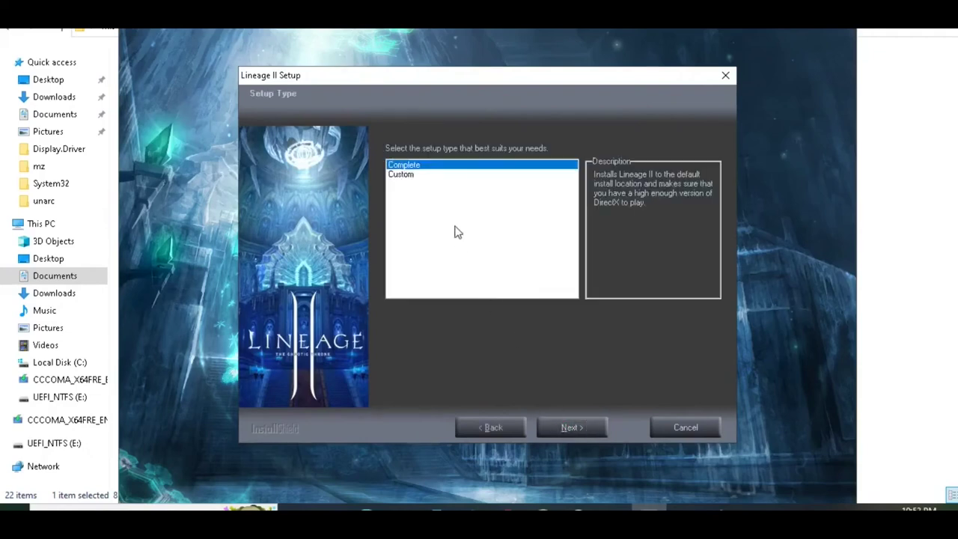
click(588, 428)
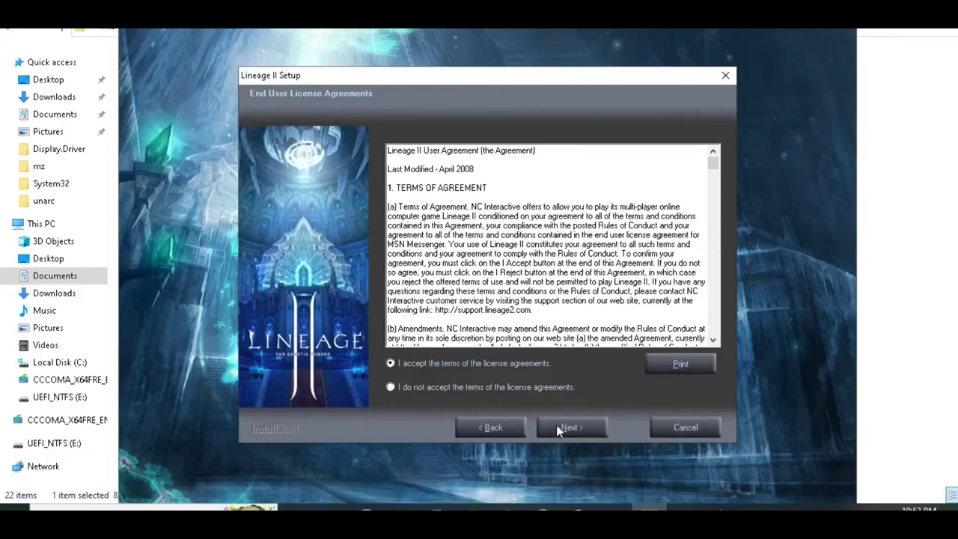
click(556, 427)
click(571, 427)
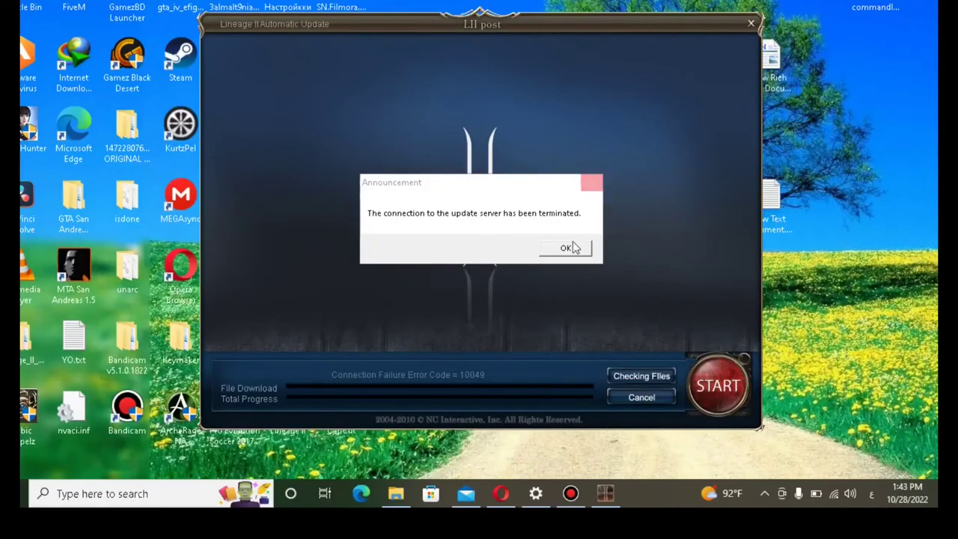
Close the Lineage II updater and download the High Five patch ZMO_HF_Patch_20-10-2021_Full.exe from the zm-online.net site in Opera
click(592, 182)
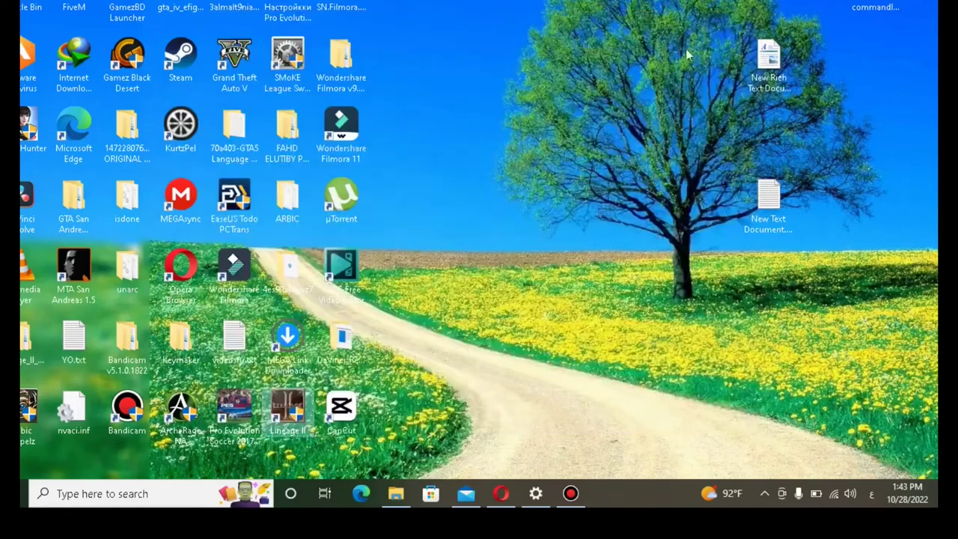
click(501, 494)
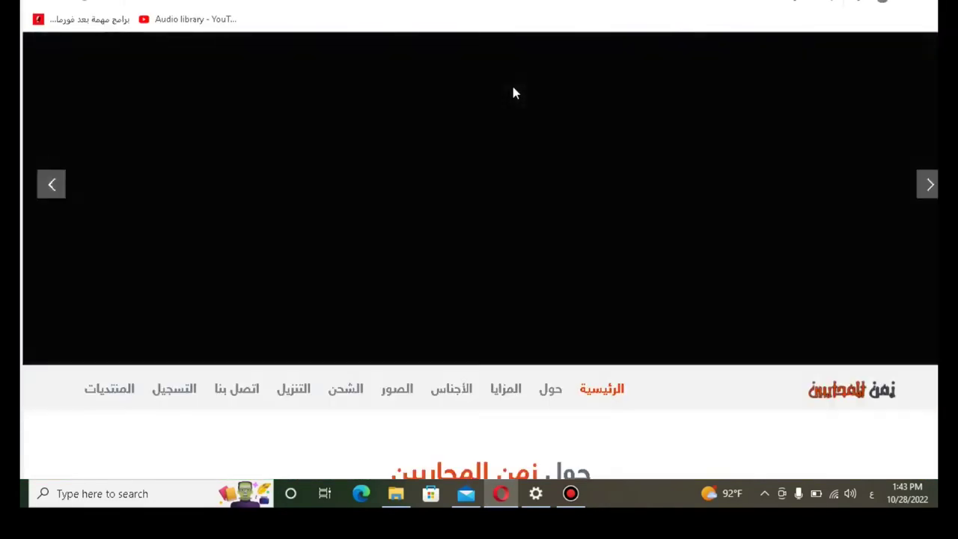
scroll(512, 82, down, 10)
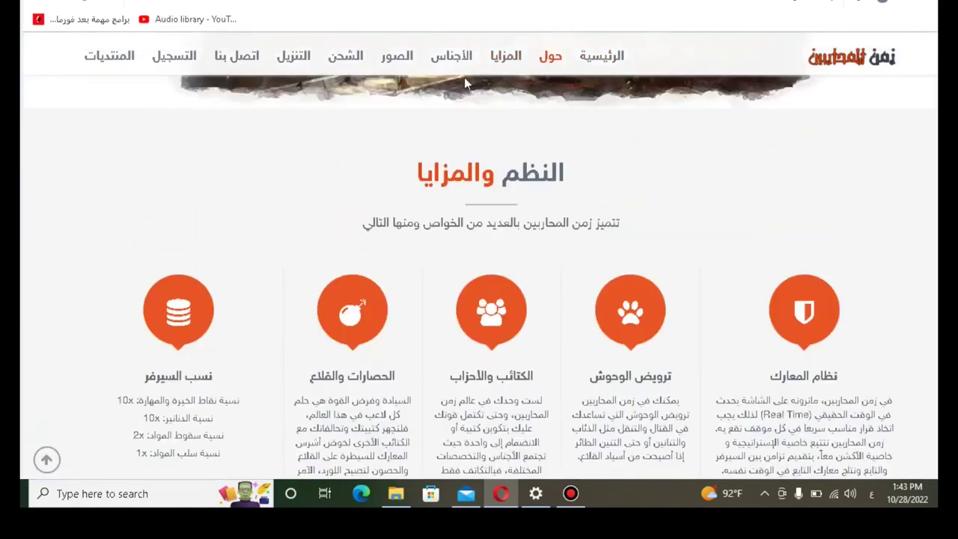
click(292, 60)
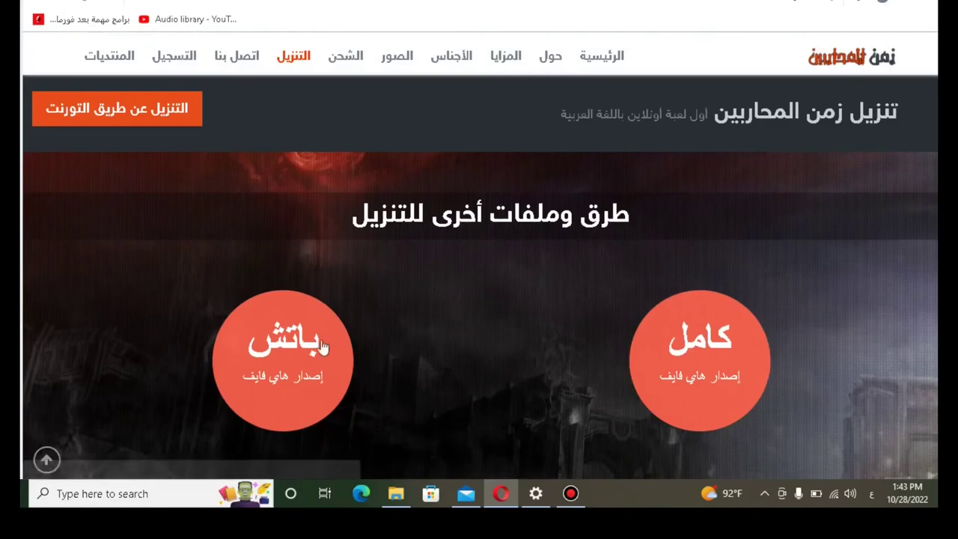
click(304, 359)
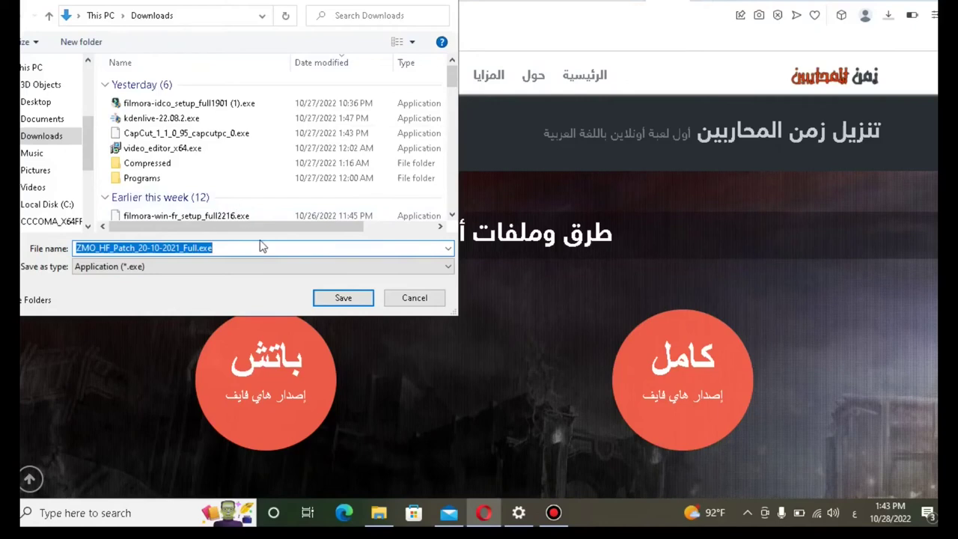
click(365, 300)
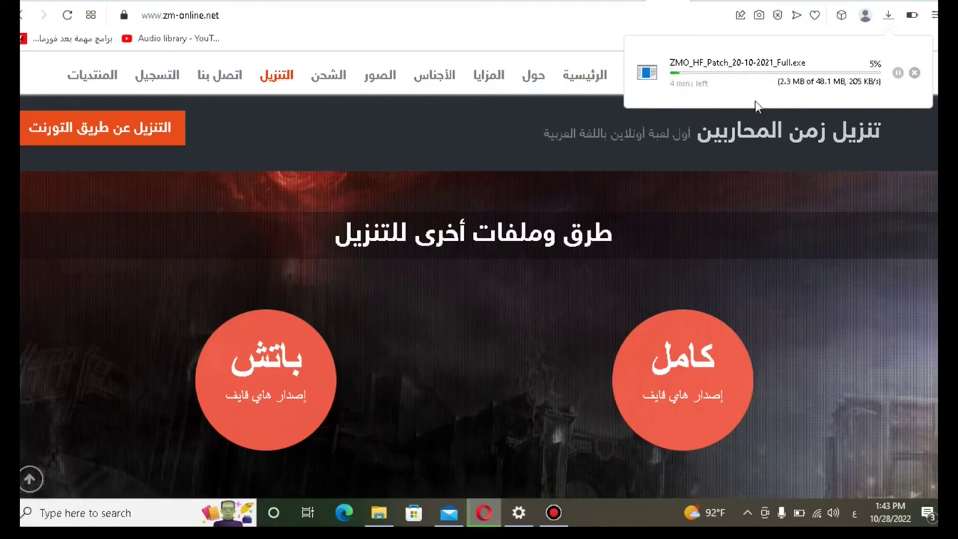
Open the download folder of ZMO_HF_Patch_20-10-2021_Full.exe, cut the file, and minimize the folder window
click(890, 13)
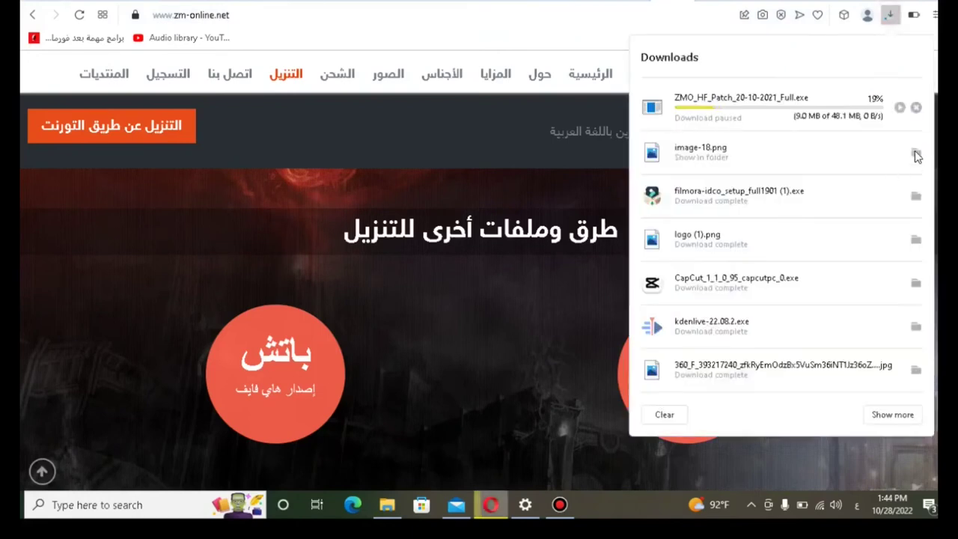
click(917, 154)
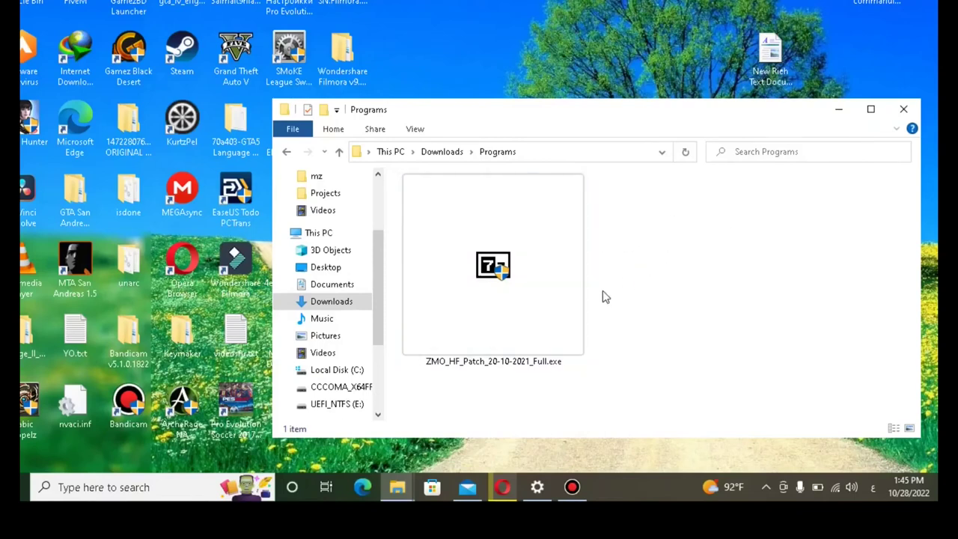
click(501, 265)
right_click(506, 266)
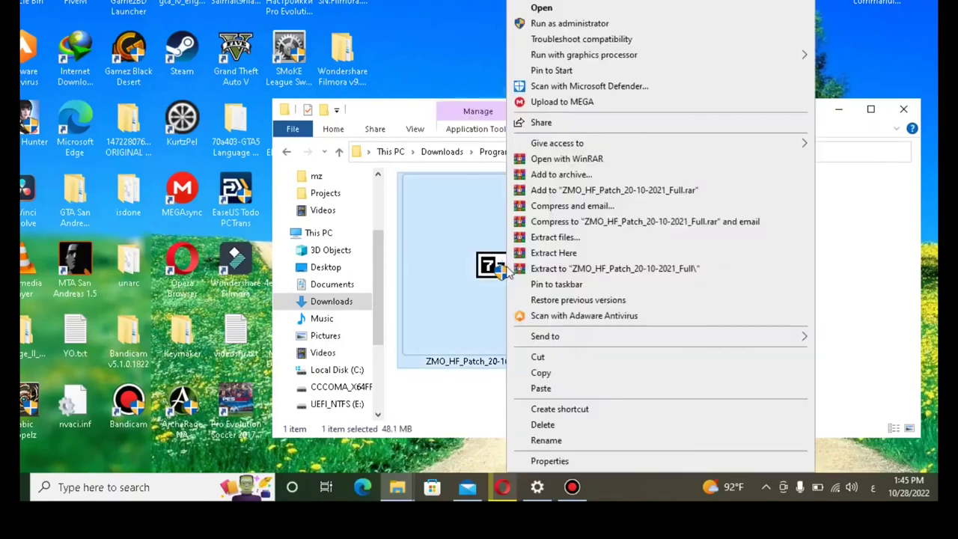
click(557, 360)
click(840, 110)
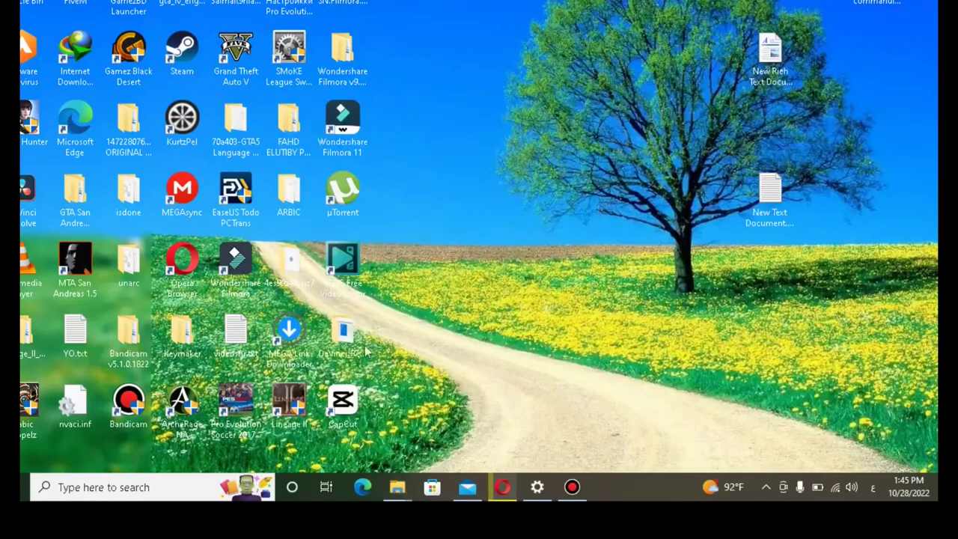
Open the file location of the Lineage II desktop shortcut and move its folder window higher on the desktop
right_click(292, 402)
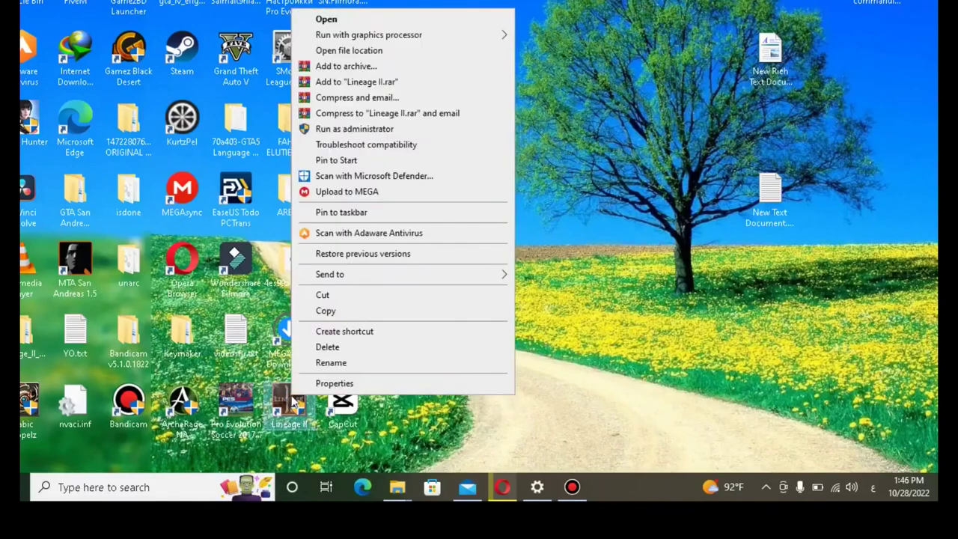
click(413, 53)
drag(719, 136, 621, 62)
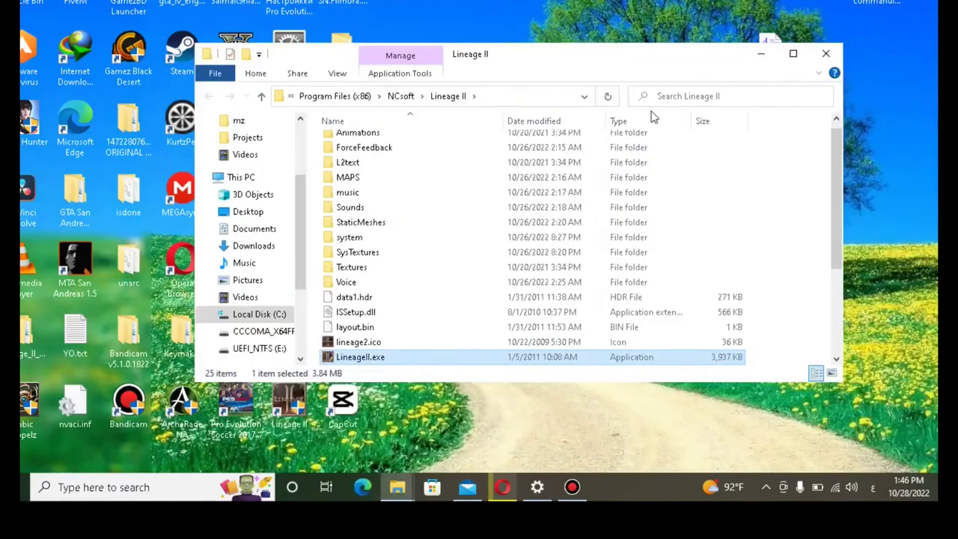
Paste the cut patch file ZMO_HF_Patch_20-10-2021_Full.exe into the Lineage II folder
click(785, 244)
scroll(779, 241, down, 1)
right_click(792, 291)
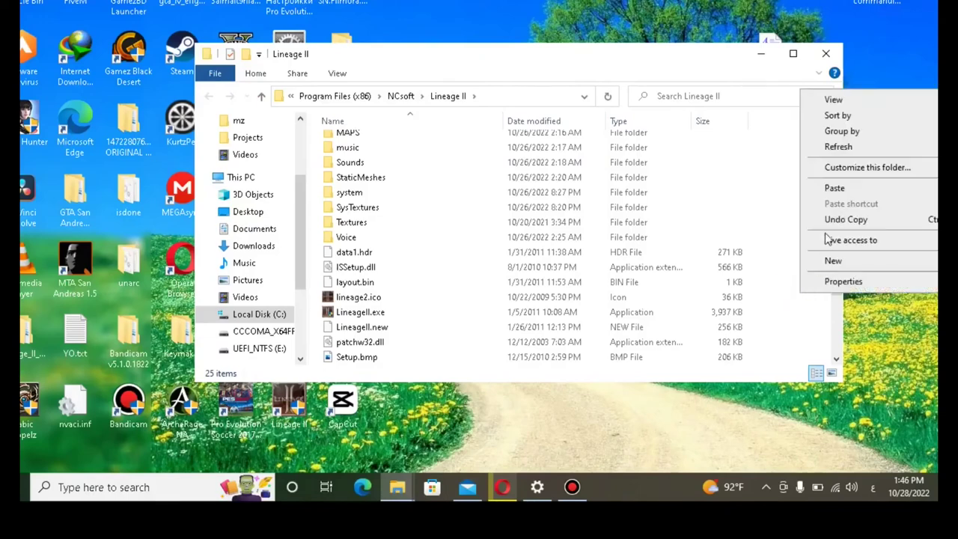
click(832, 188)
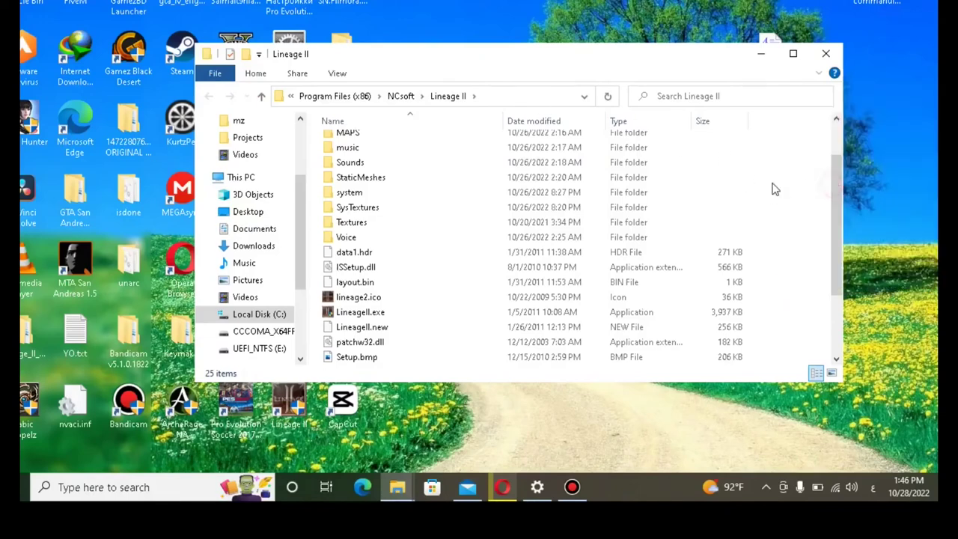
click(408, 121)
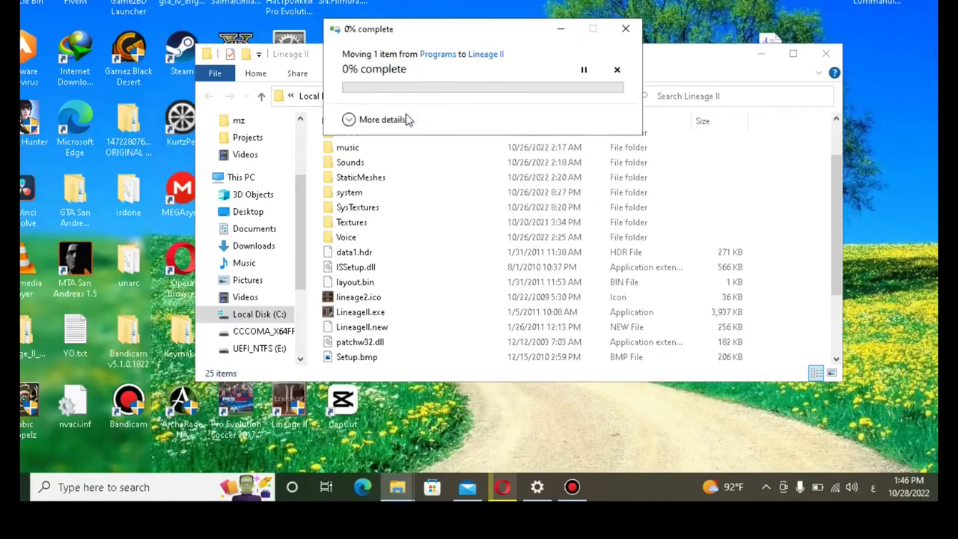
click(786, 330)
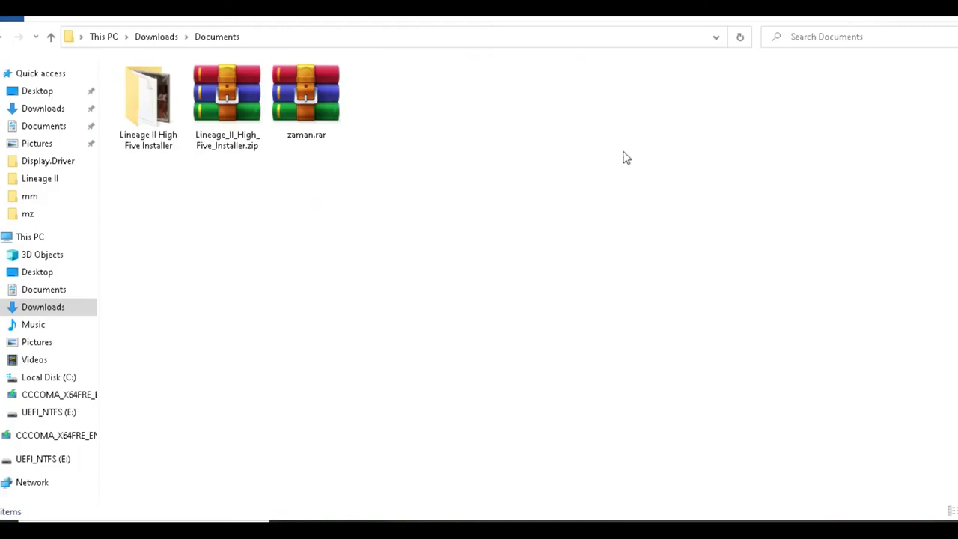
Extract zaman.rar in place in the Documents download folder and copy all files from the extracted zaman folder
right_click(323, 114)
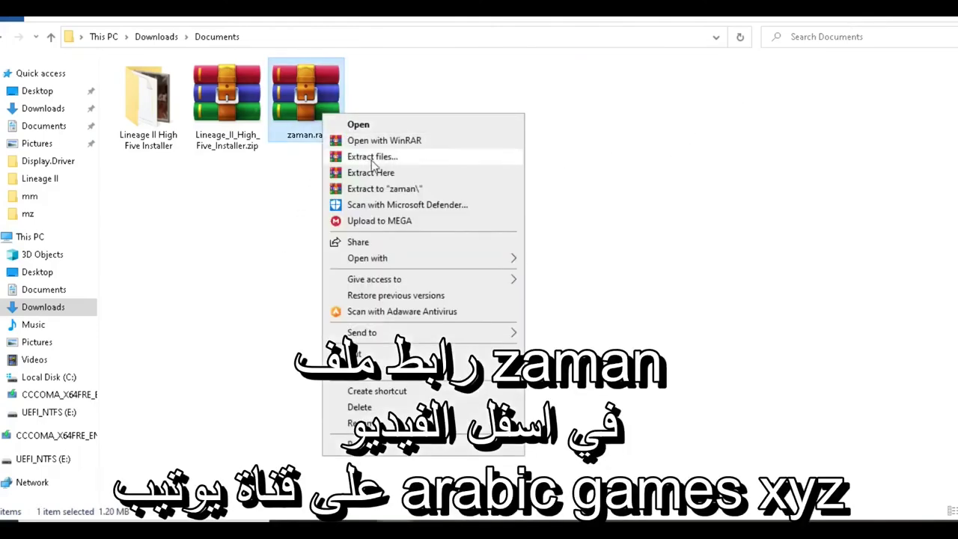
click(378, 173)
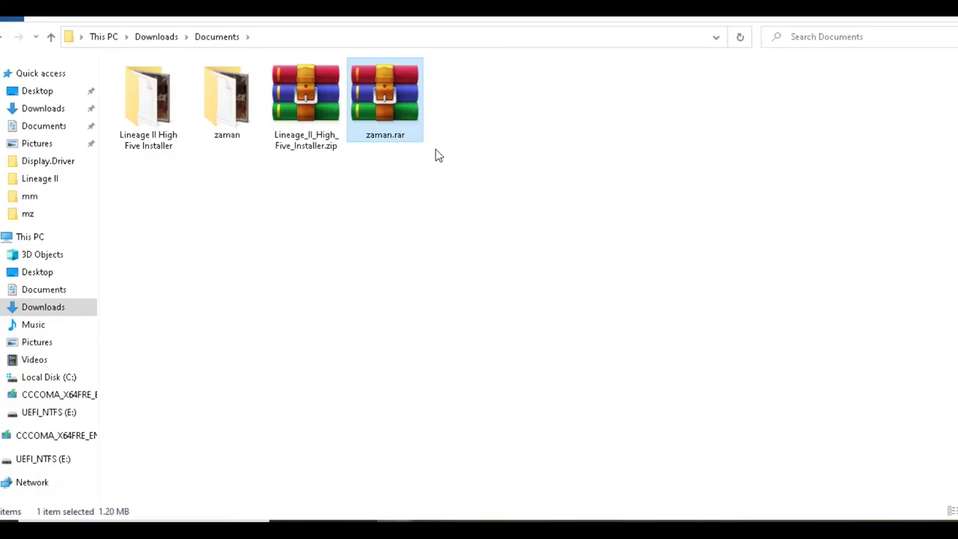
double_click(256, 113)
click(236, 270)
drag(206, 213, 159, 66)
right_click(157, 98)
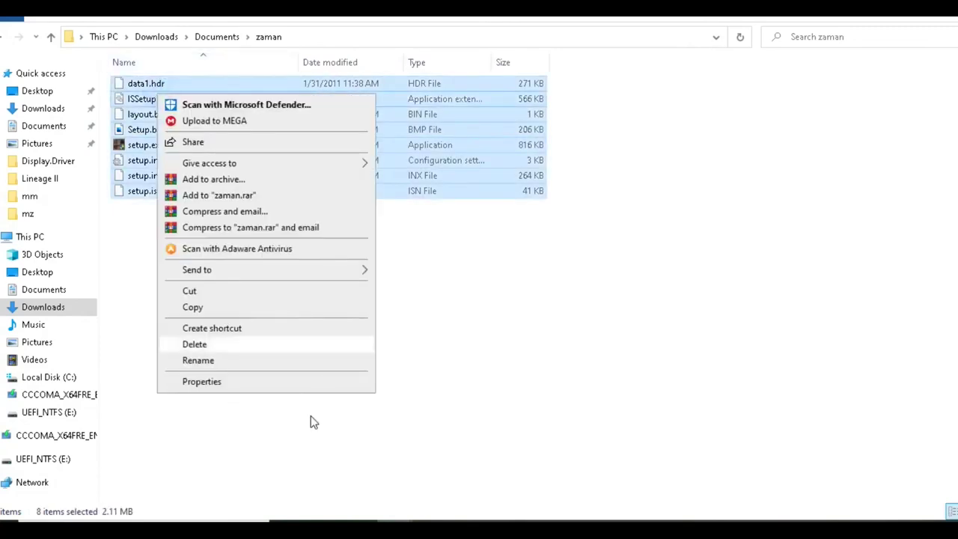
click(247, 305)
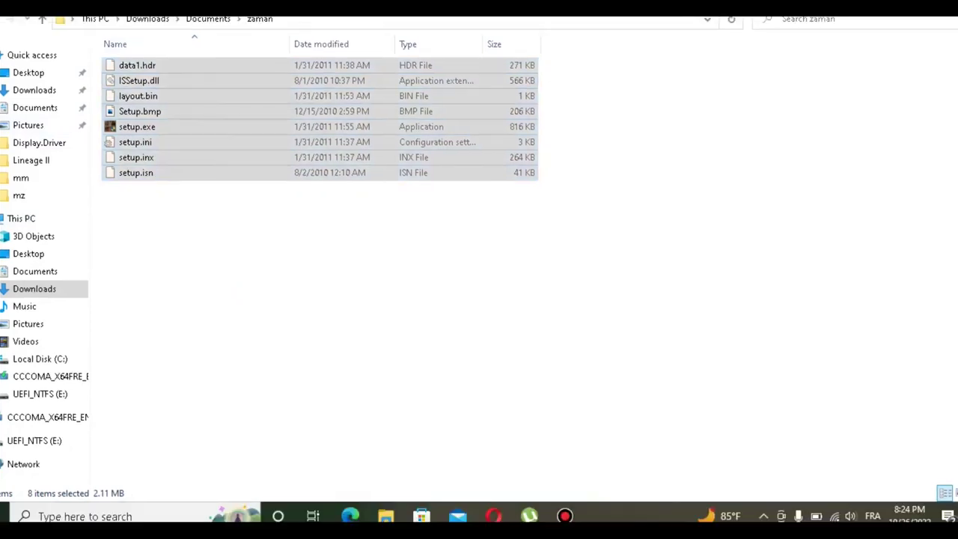
Open the Lineage II desktop shortcut's file location and paste the copied zaman files there, replacing the files with the same names
key(super+d)
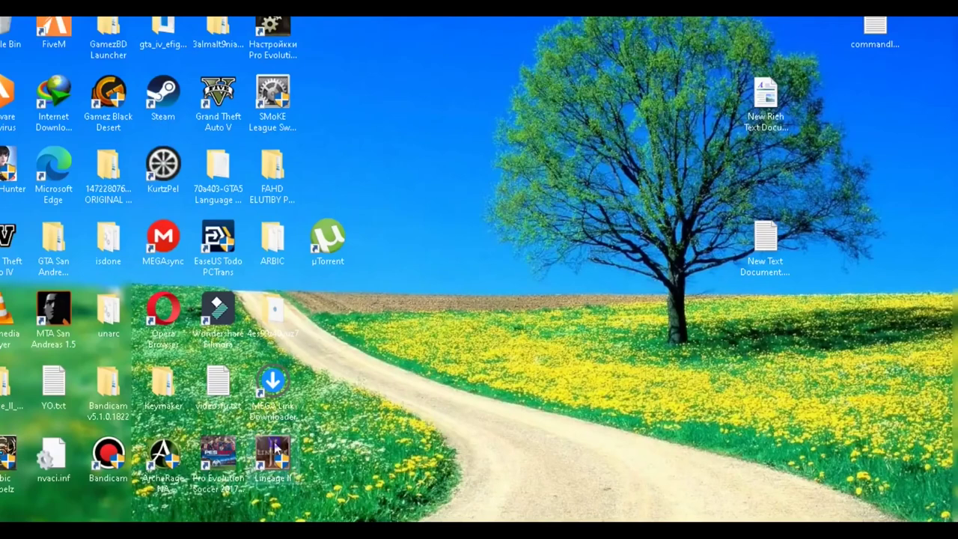
right_click(274, 453)
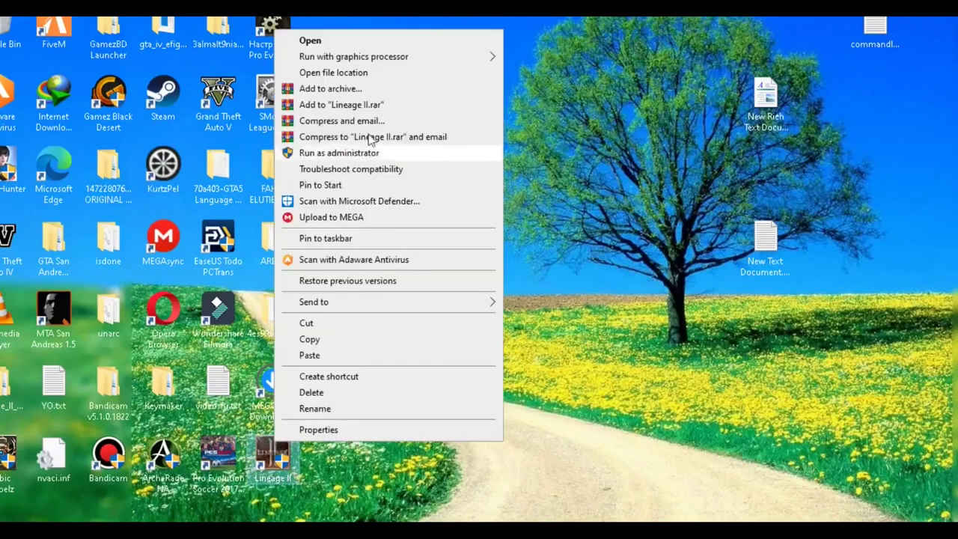
click(368, 73)
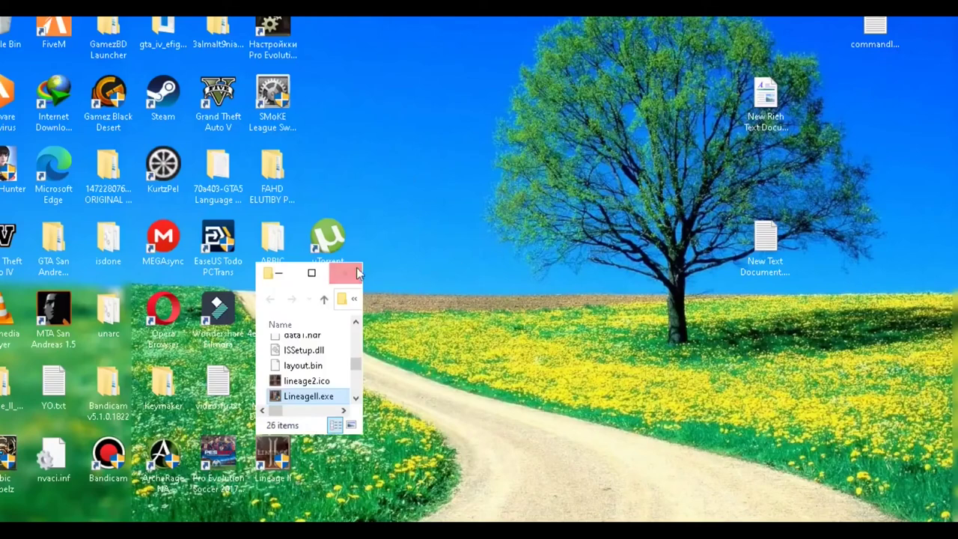
click(312, 272)
right_click(725, 183)
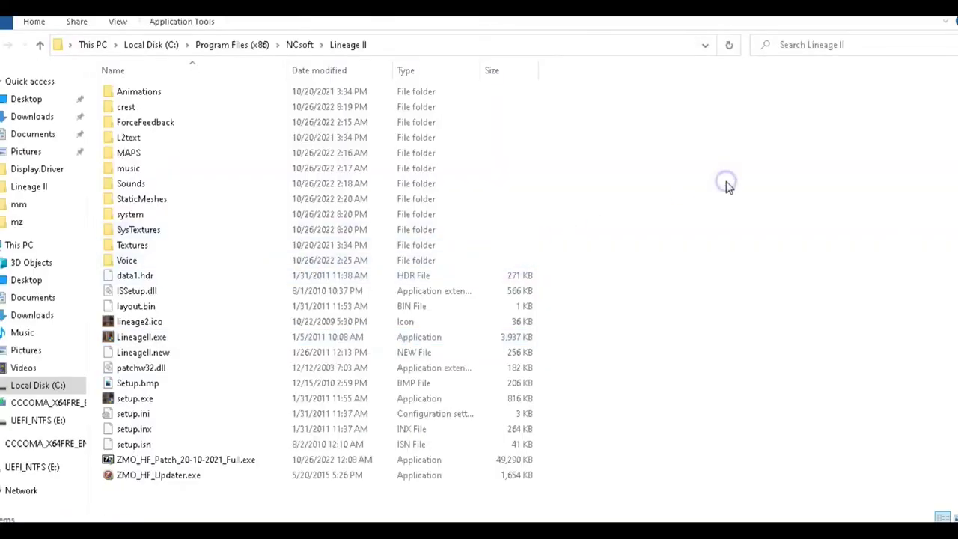
click(783, 289)
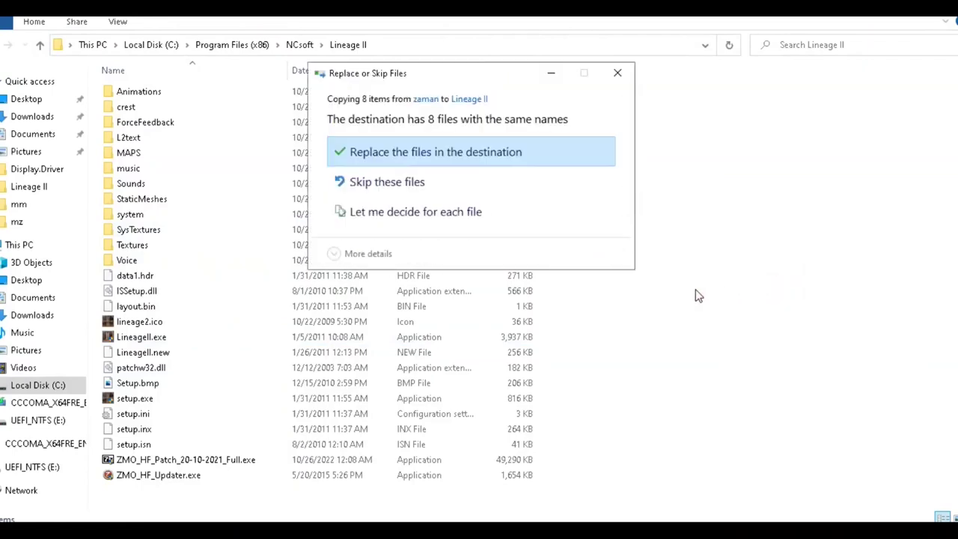
click(419, 153)
click(798, 391)
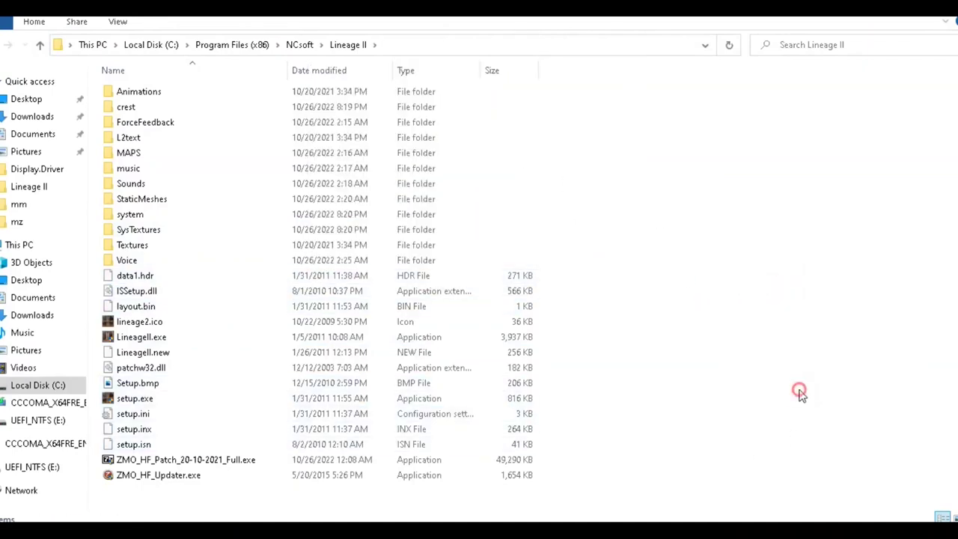
Launch the game through ZMO_HF_Updater.exe, dismiss the ZMOnline Arabic Chat dialog, and switch the game to full screen
click(158, 475)
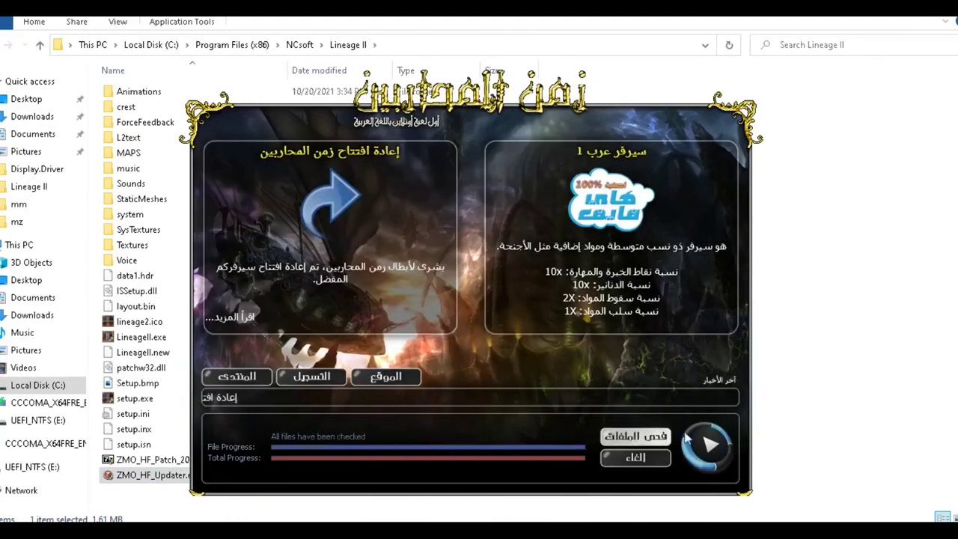
click(721, 452)
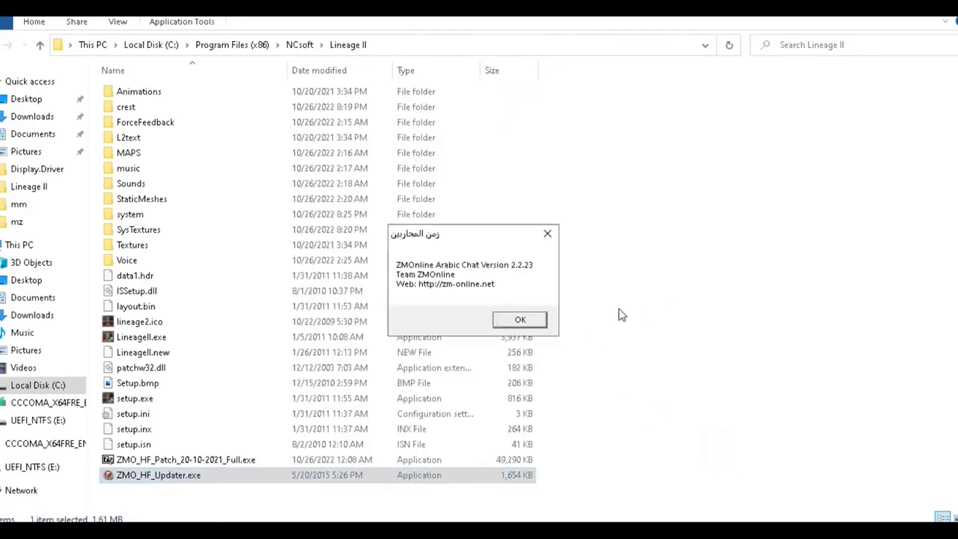
click(524, 321)
click(519, 322)
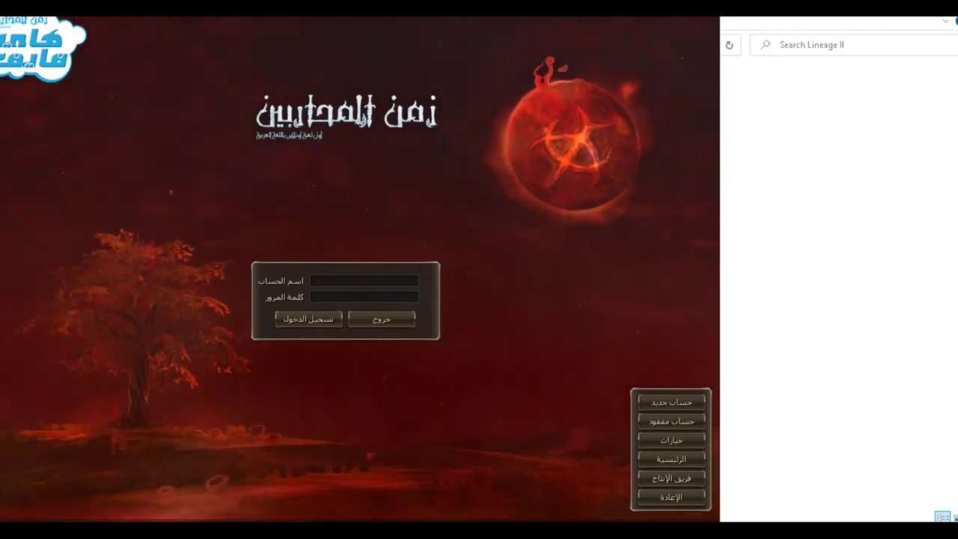
key(alt+Return)
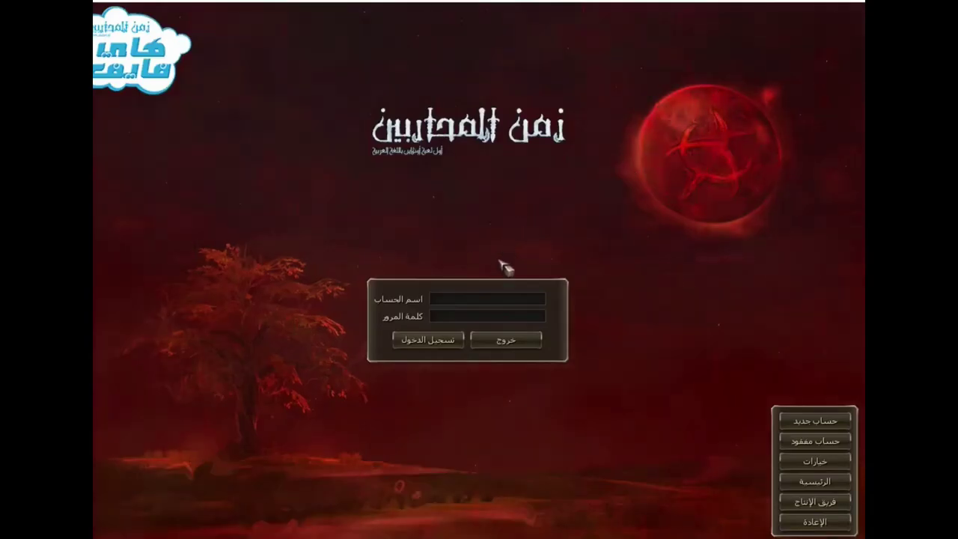
Log in to the game account, accepting the rules, and enter the world with the selected character, closing the news and clan notices
click(494, 300)
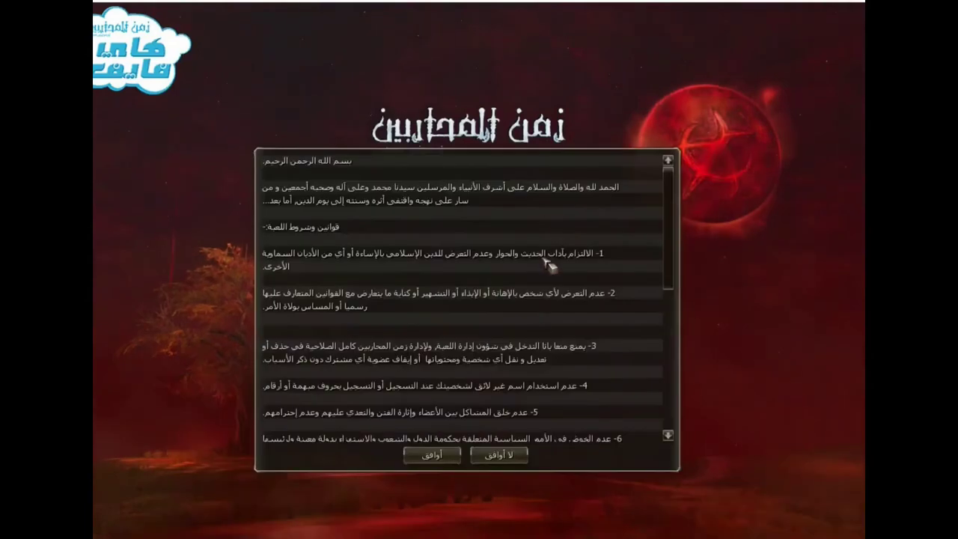
click(433, 456)
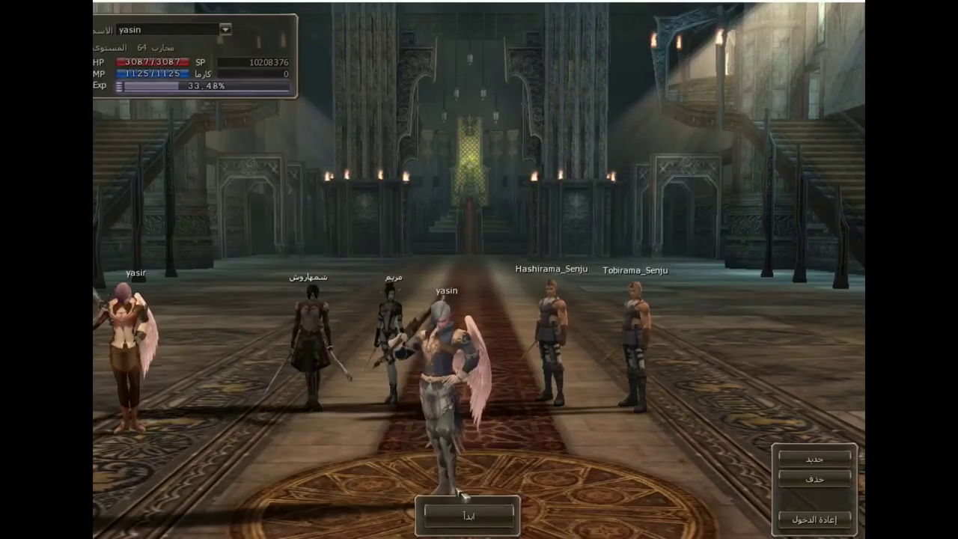
click(502, 524)
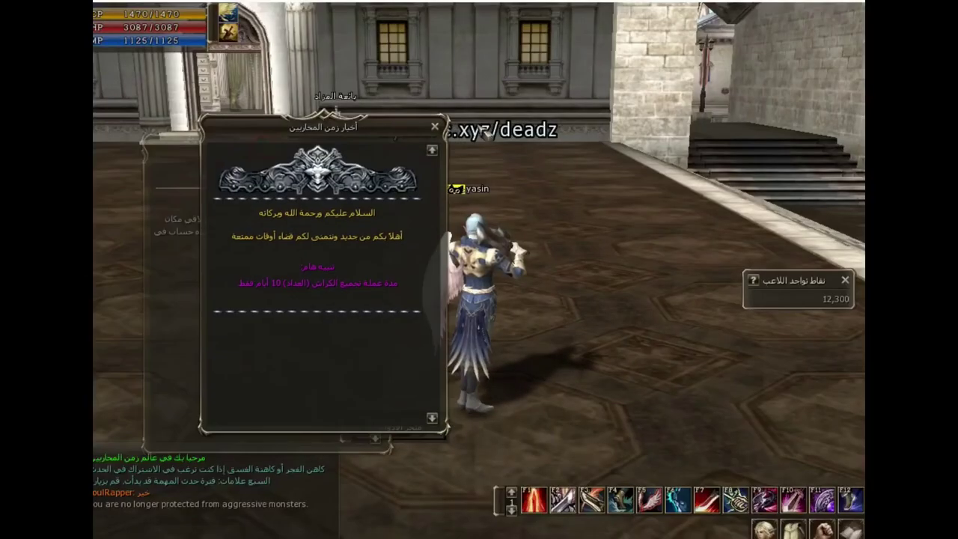
click(435, 128)
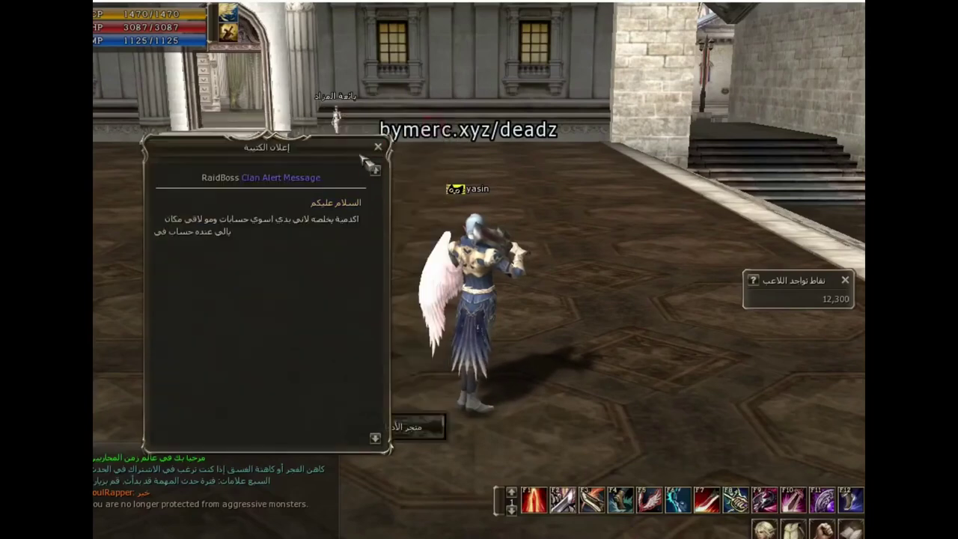
click(379, 147)
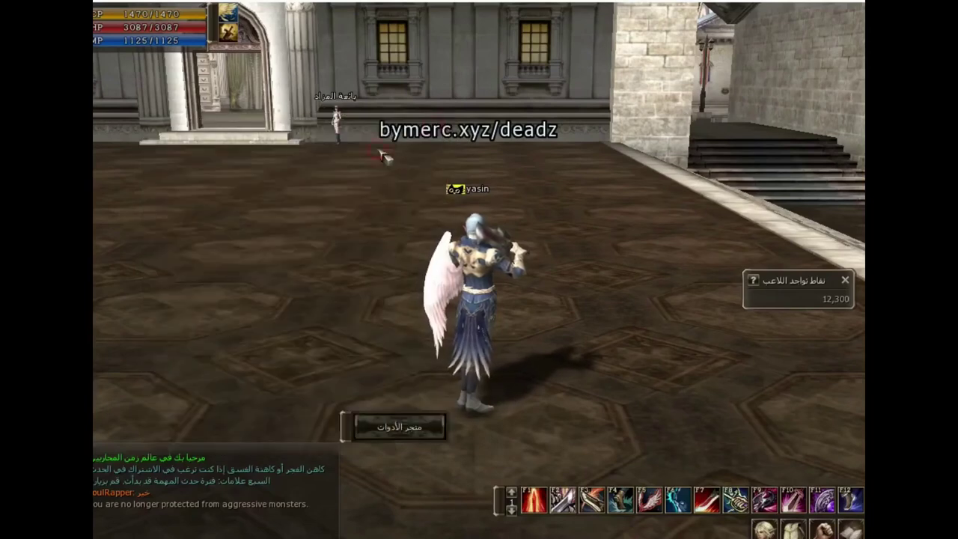
Rotate the camera around the character and run the character across the paved town square
click(310, 272)
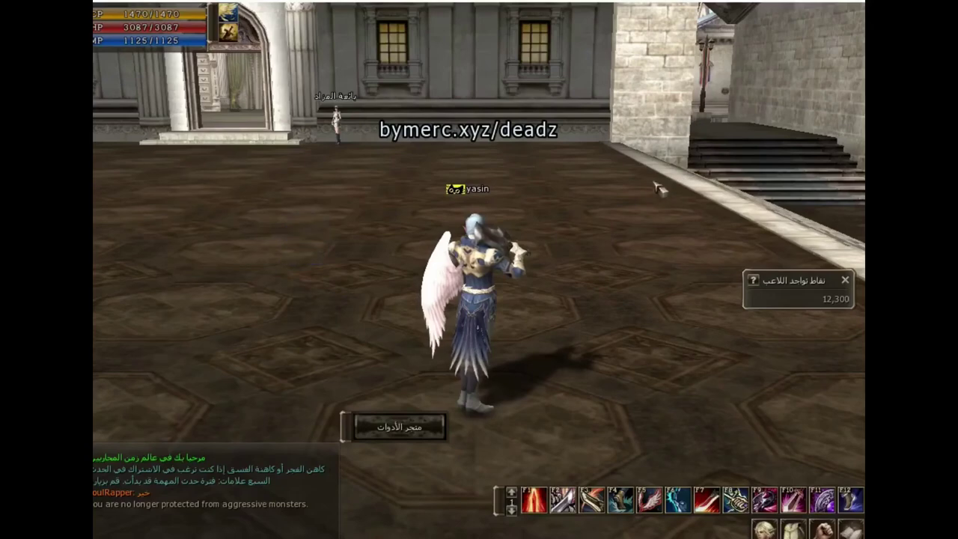
key(Left)
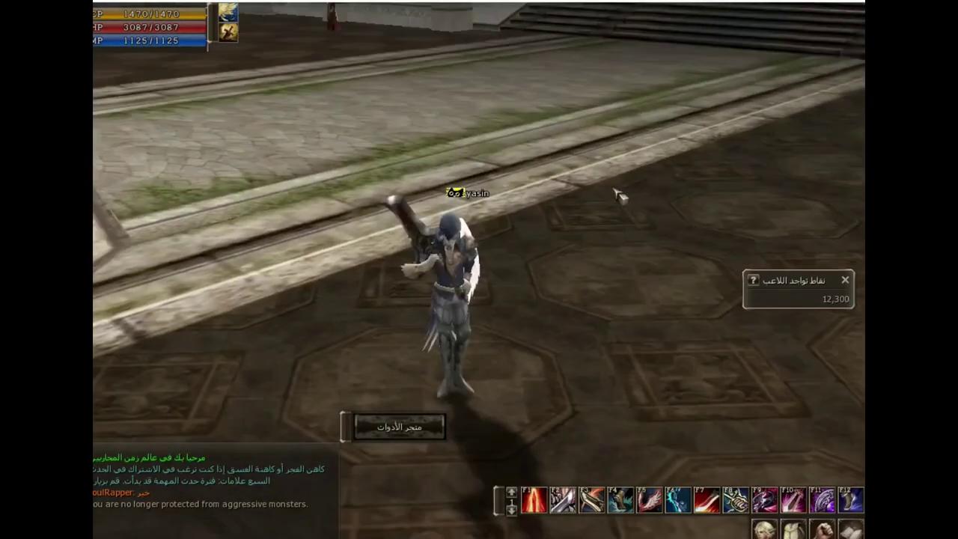
key(Left)
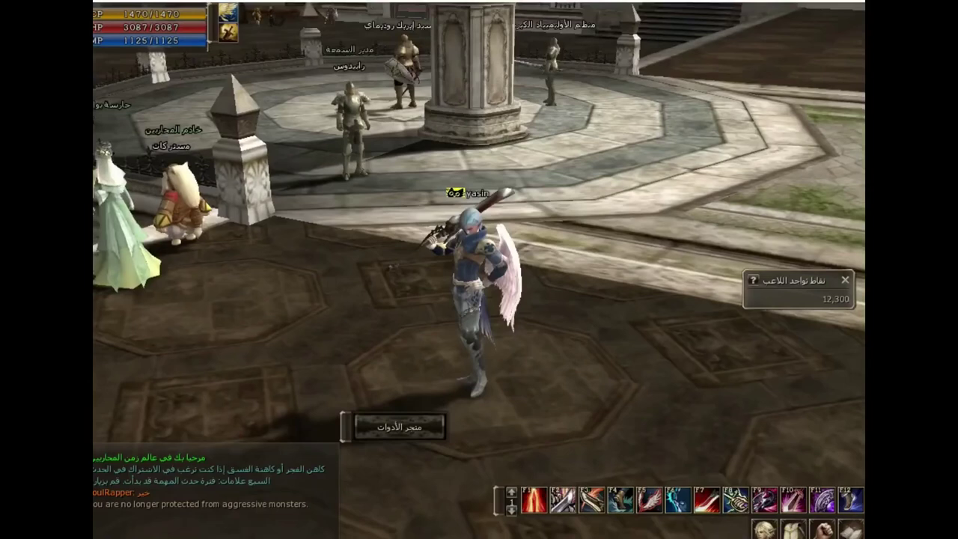
key(Left)
click(604, 180)
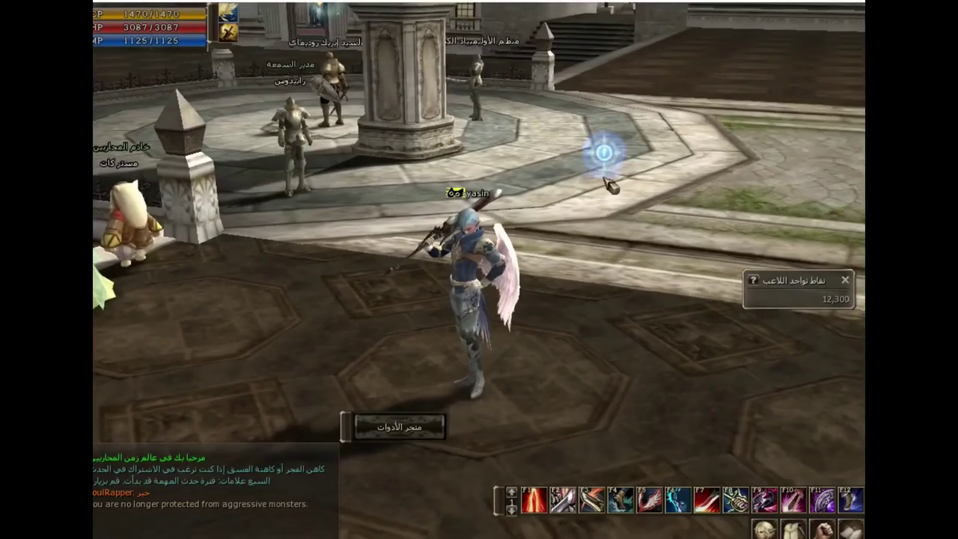
key(Left)
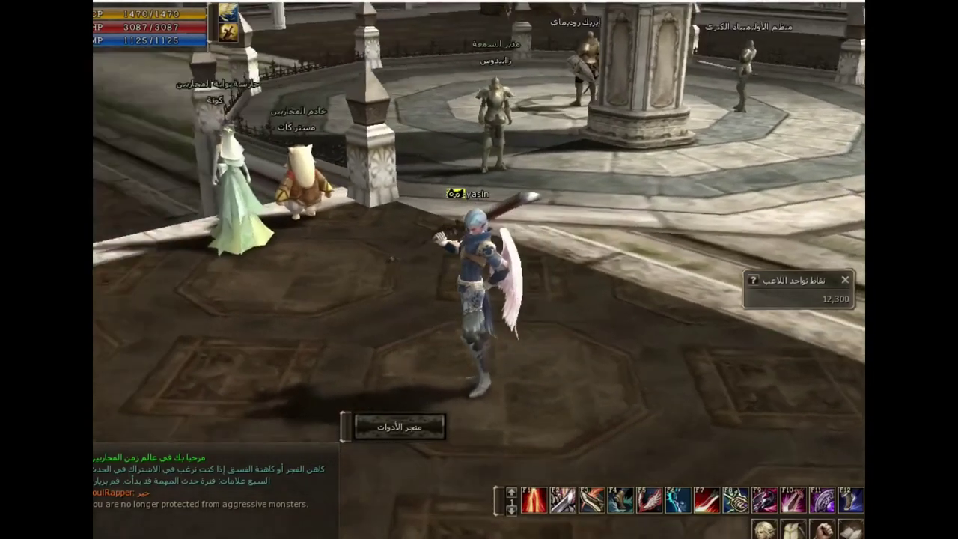
click(368, 301)
key(Left)
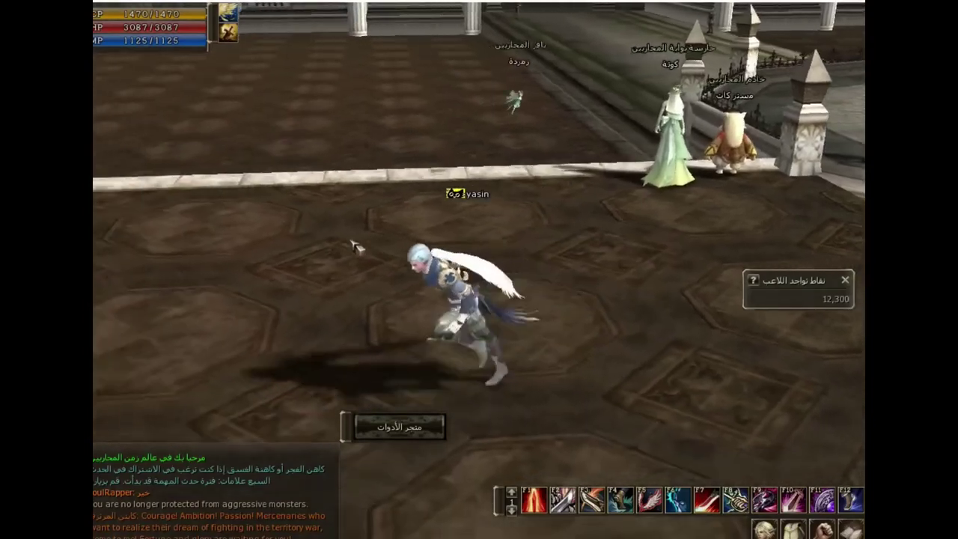